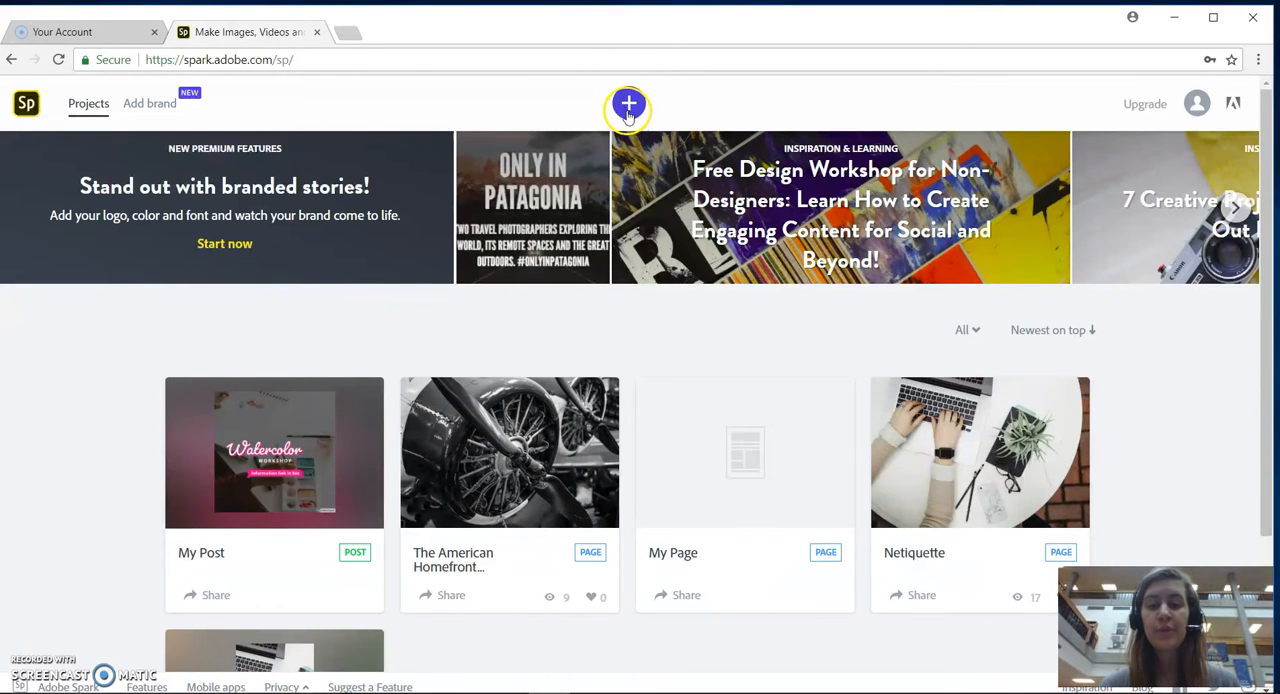
Create a new Page project.
left_click(628, 112)
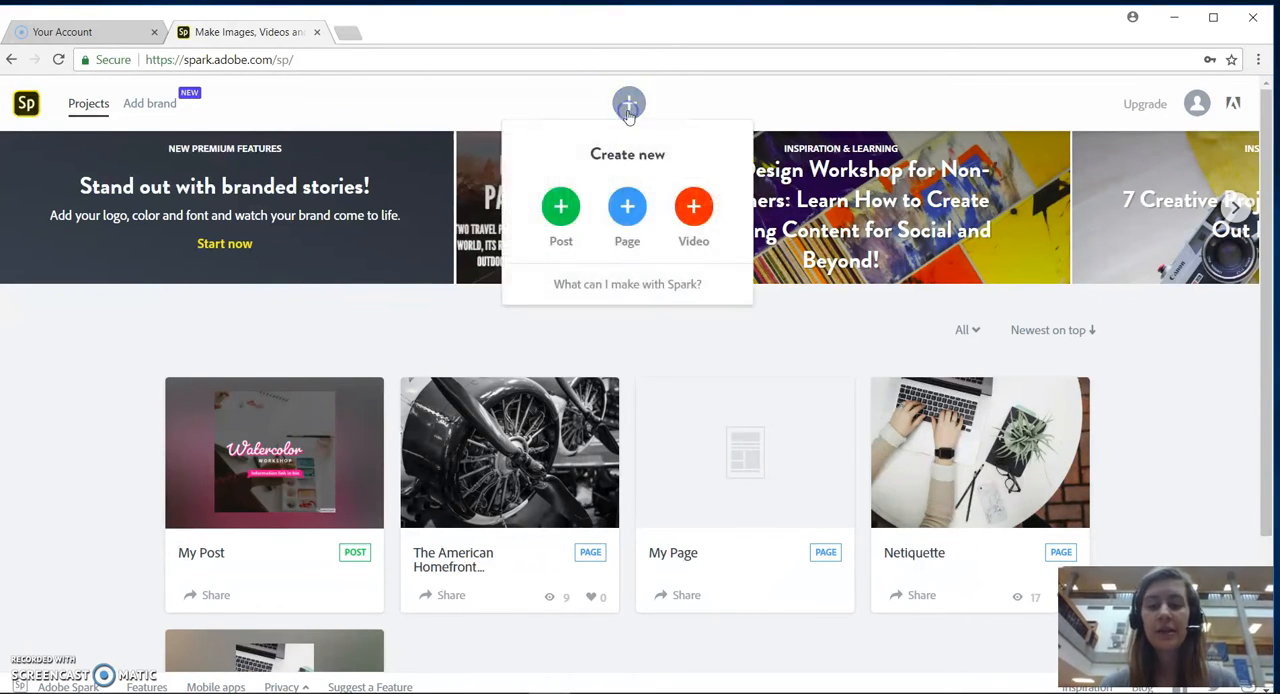
left_click(627, 212)
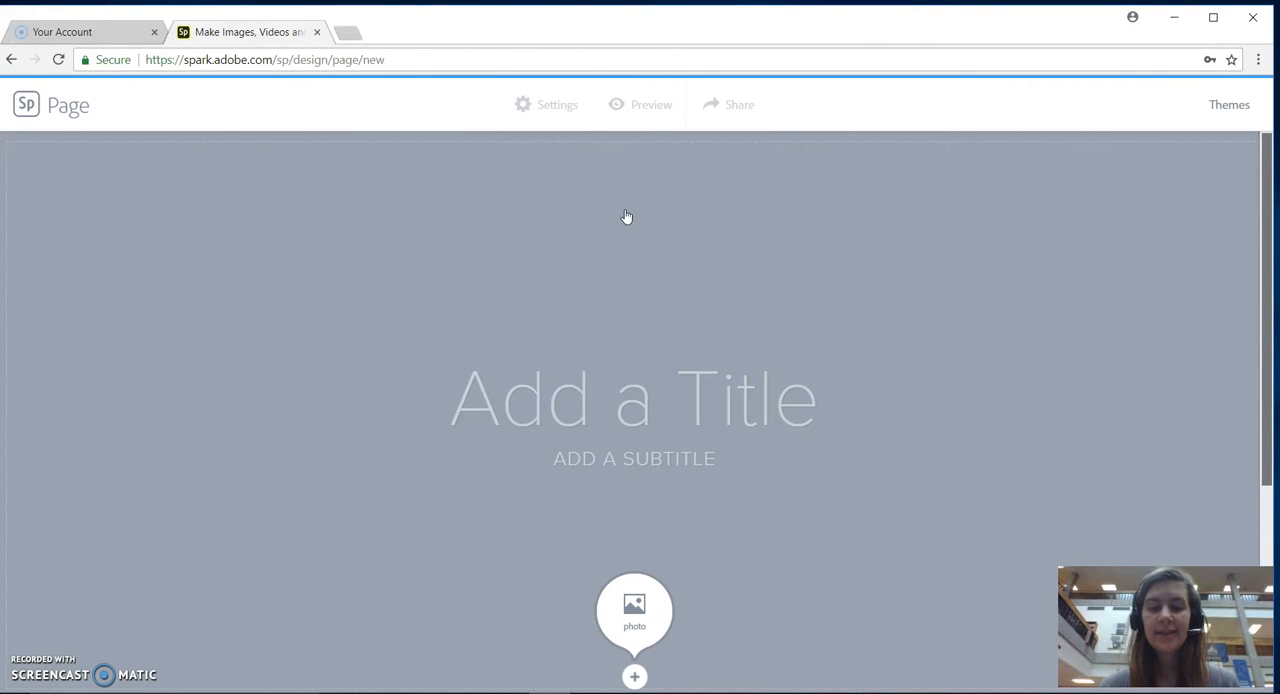
left_click(626, 218)
left_click(666, 331)
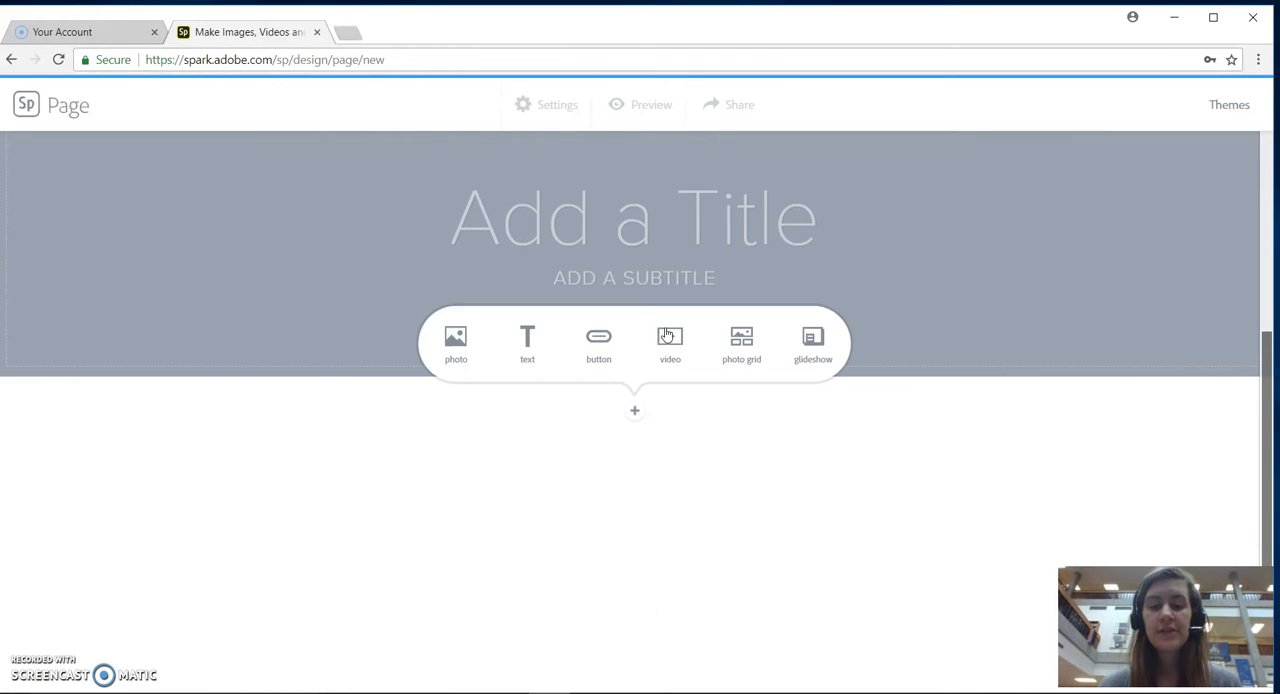
left_click(613, 283)
Insert a glideshow below the page's title section.
scroll(608, 225, "up", 3)
scroll(608, 225, "down", 3)
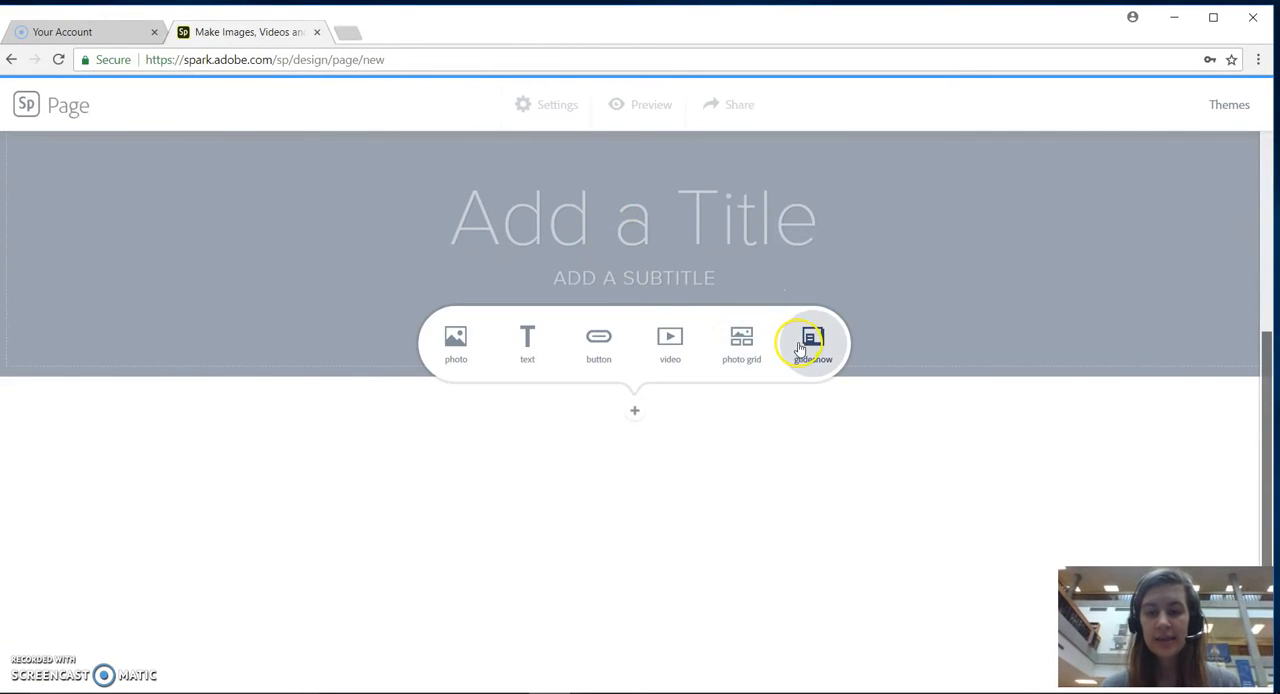
left_click(800, 346)
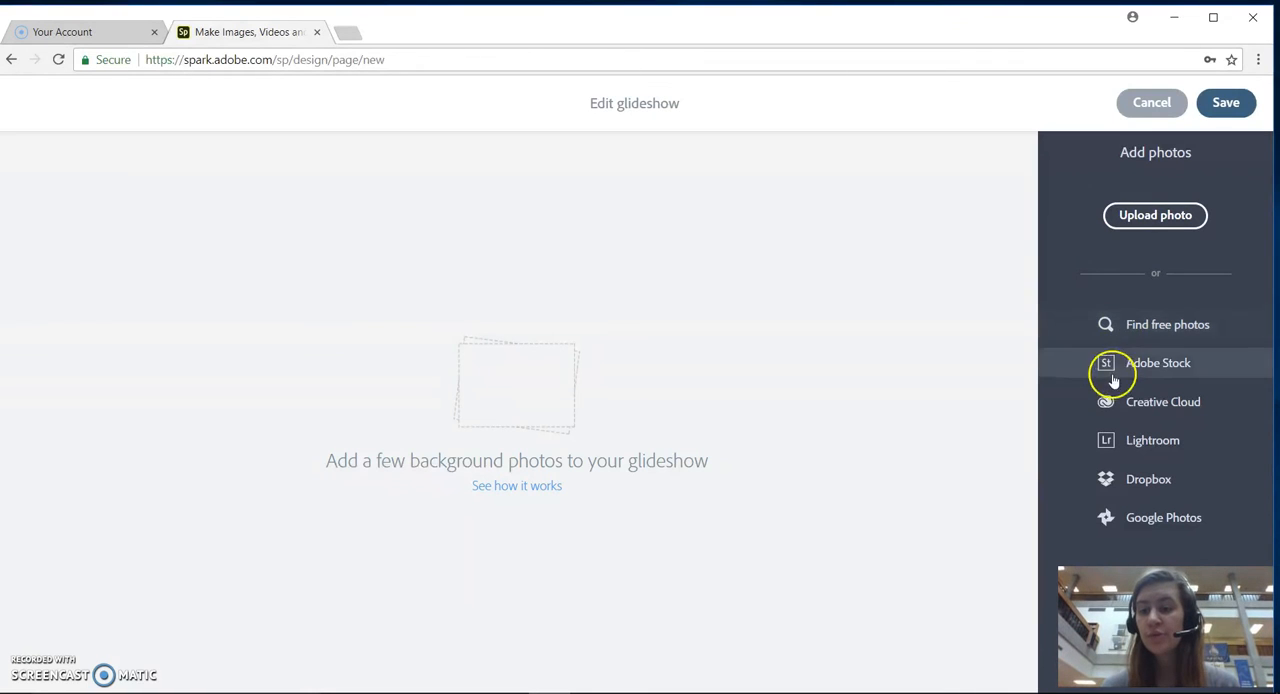
Search the free photos for "rome" as glideshow backgrounds.
left_click(1135, 338)
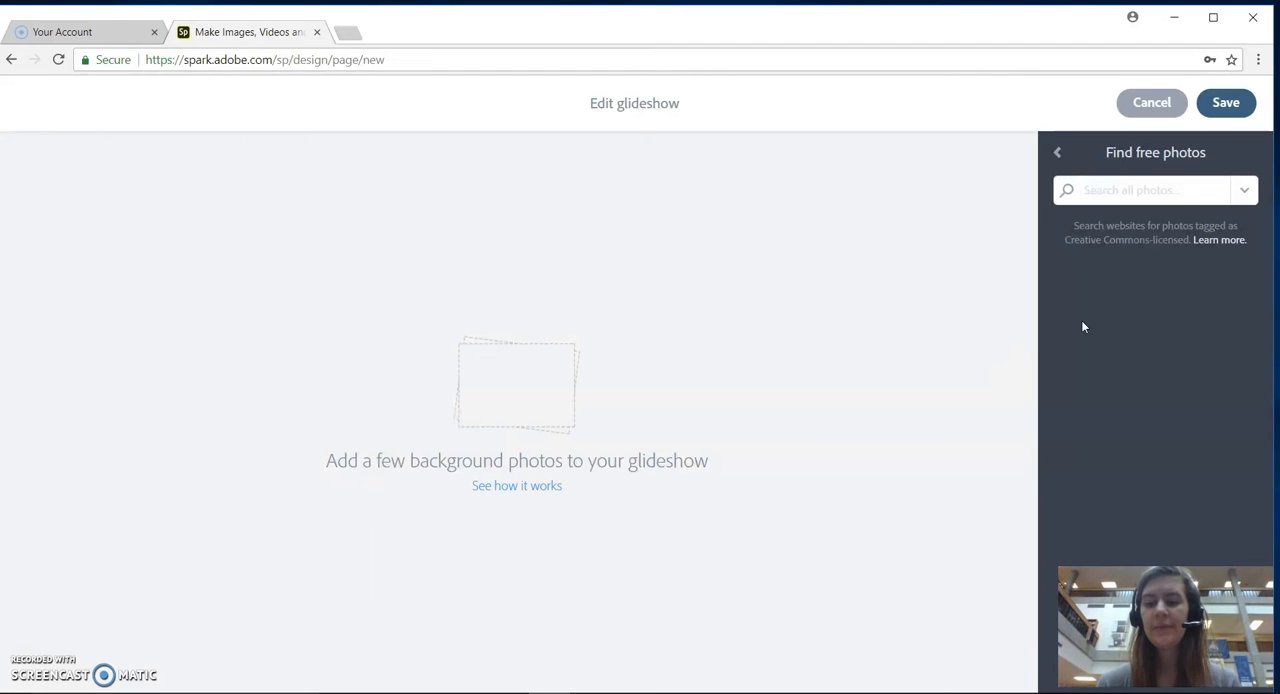
type("rome")
key("Return")
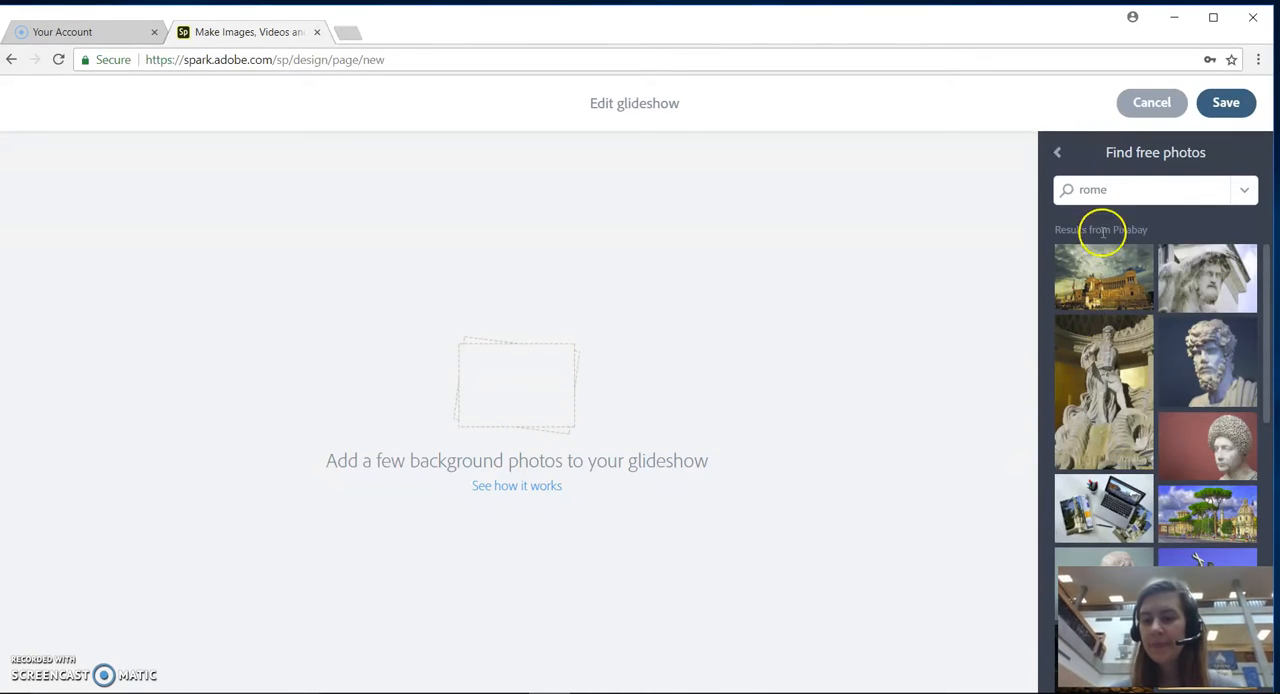
Add the monument, bearded bust, fountain statue and red-background bust photos to the glideshow and save it.
left_click(1106, 284)
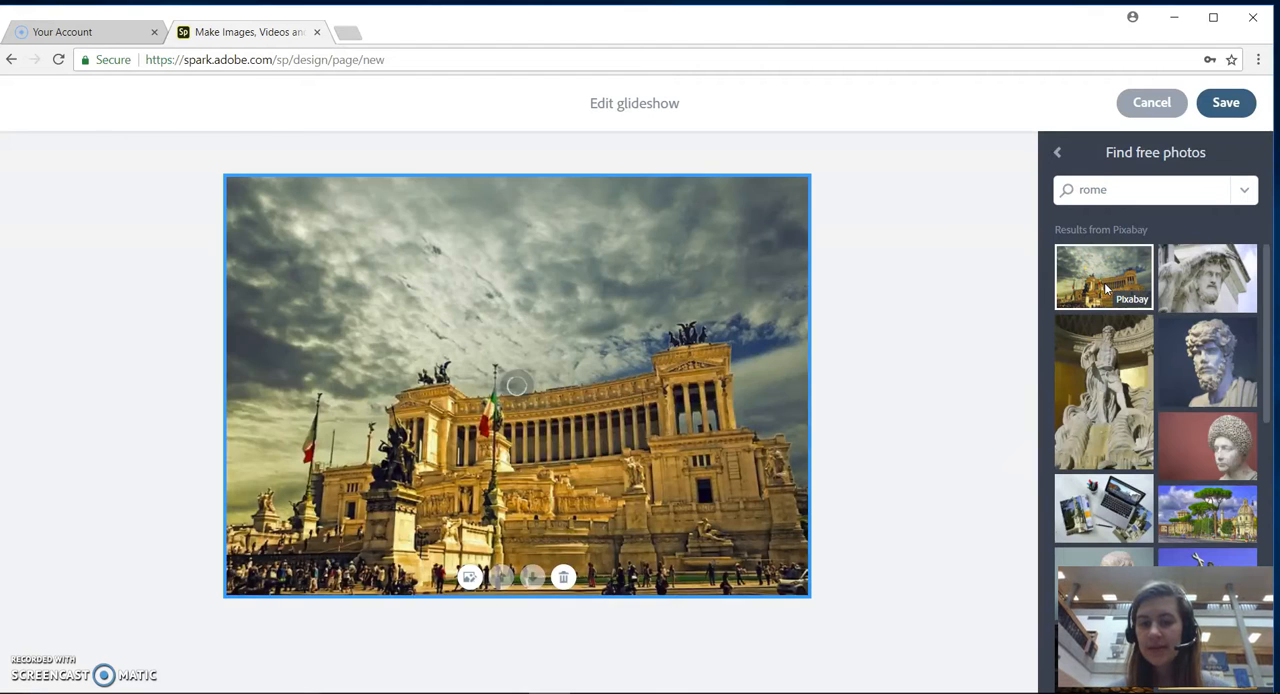
left_click(1195, 354)
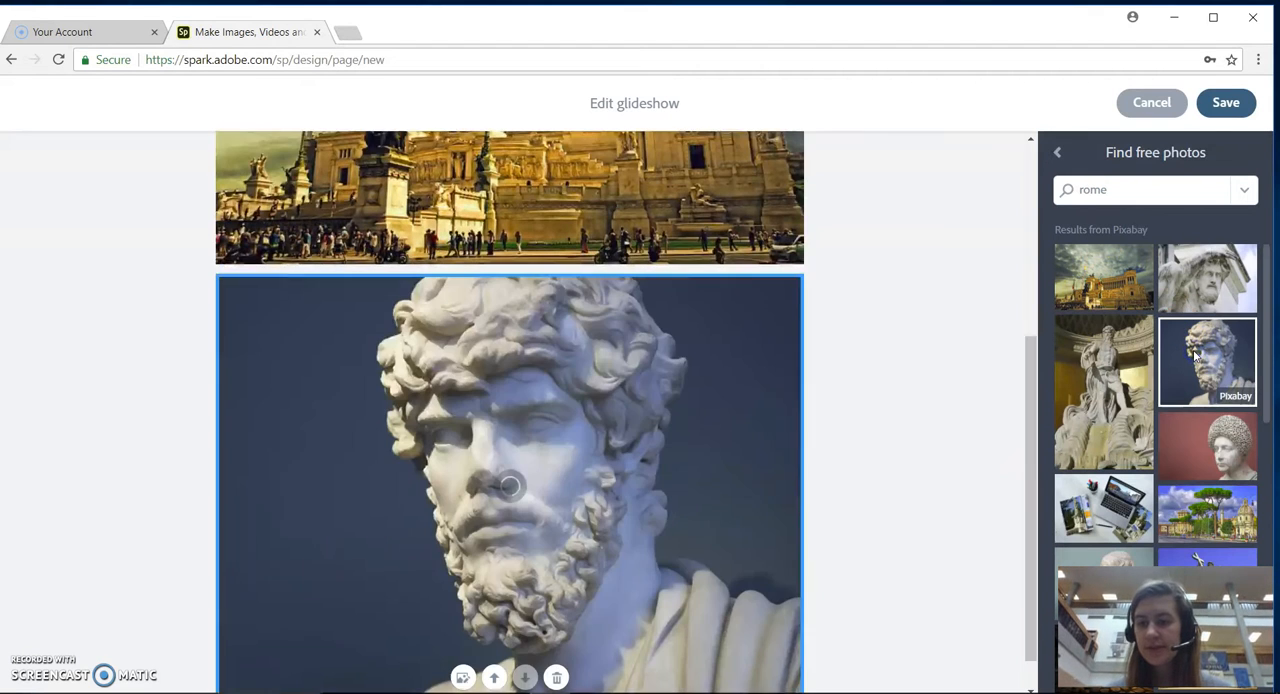
left_click(1106, 412)
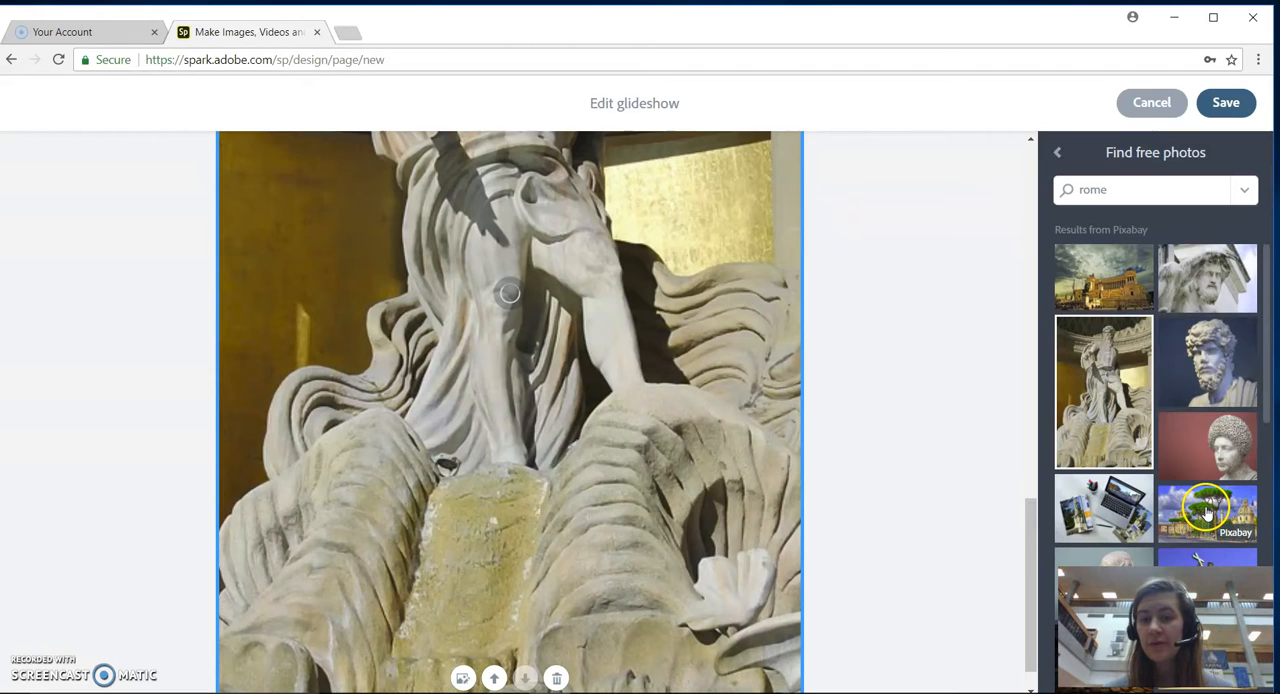
left_click(1242, 503)
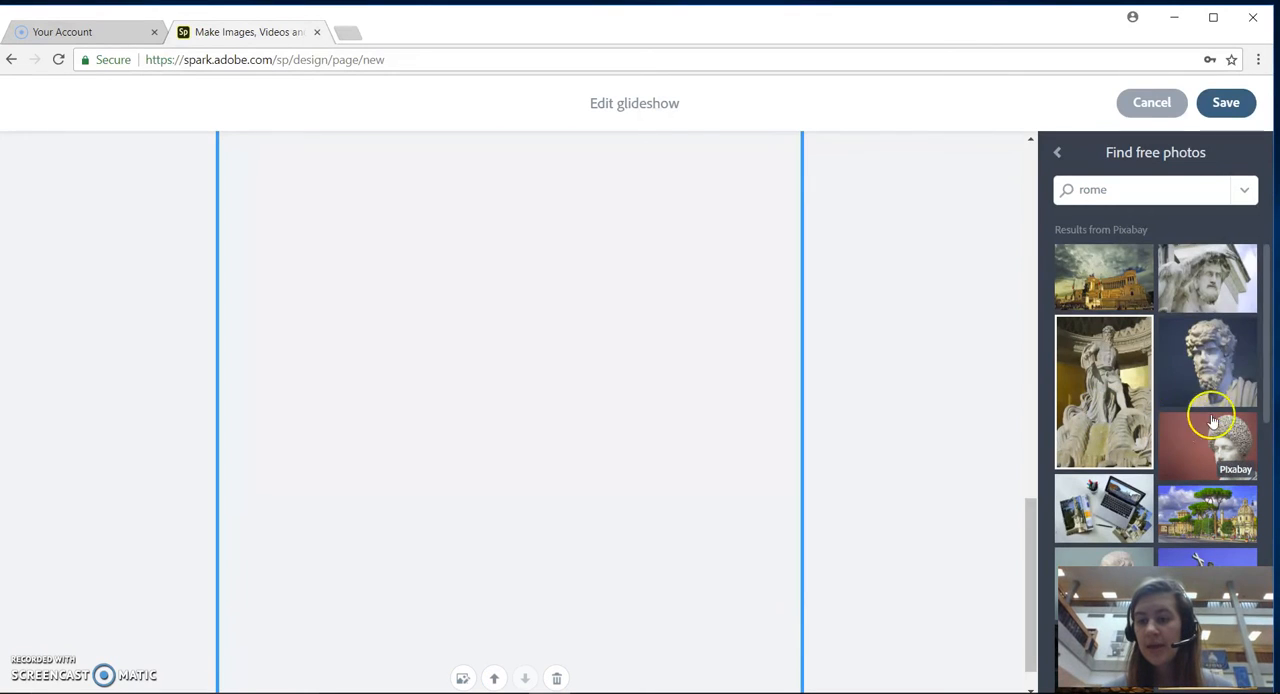
scroll(1237, 385, "down", 4)
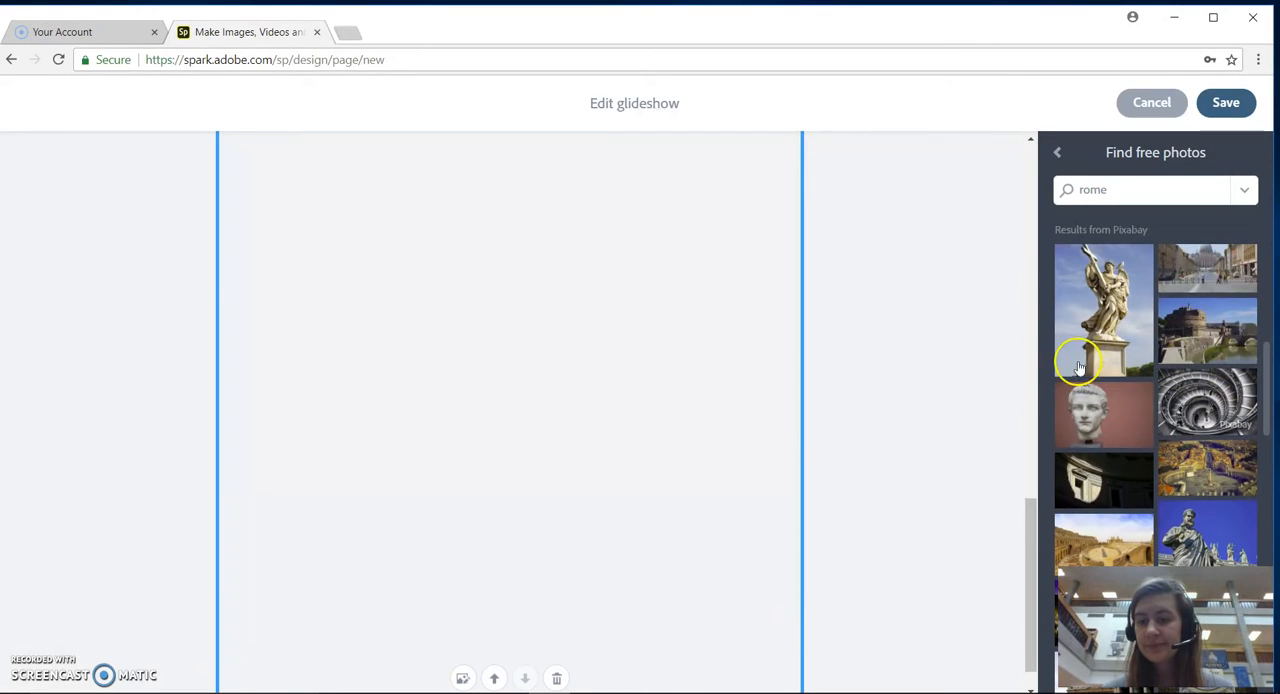
left_click(1118, 312)
left_click(1120, 410)
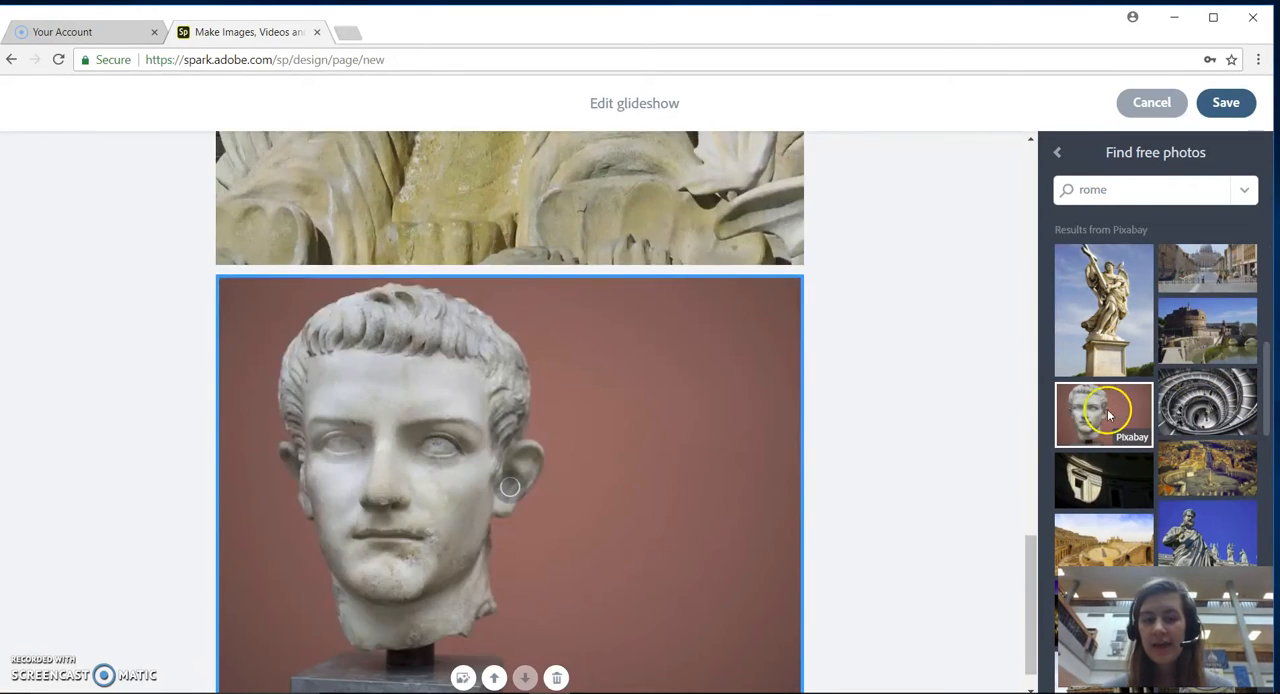
left_click_drag(1025, 565, 998, 124)
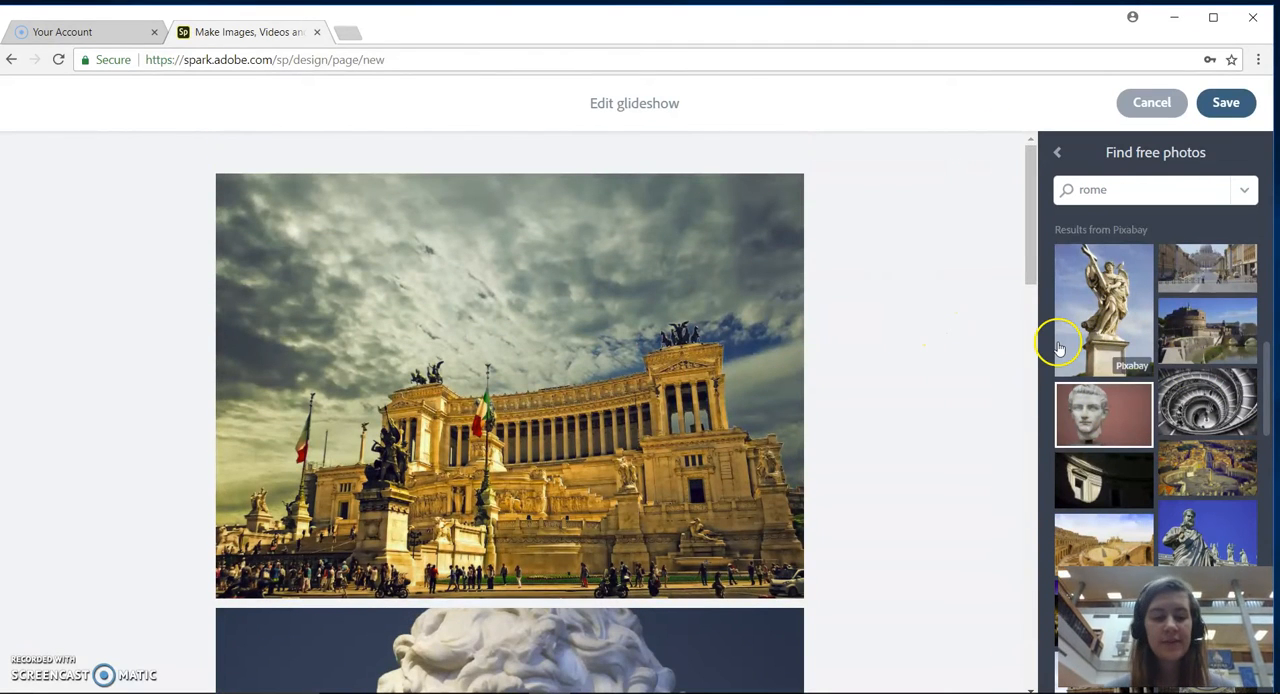
left_click(1230, 103)
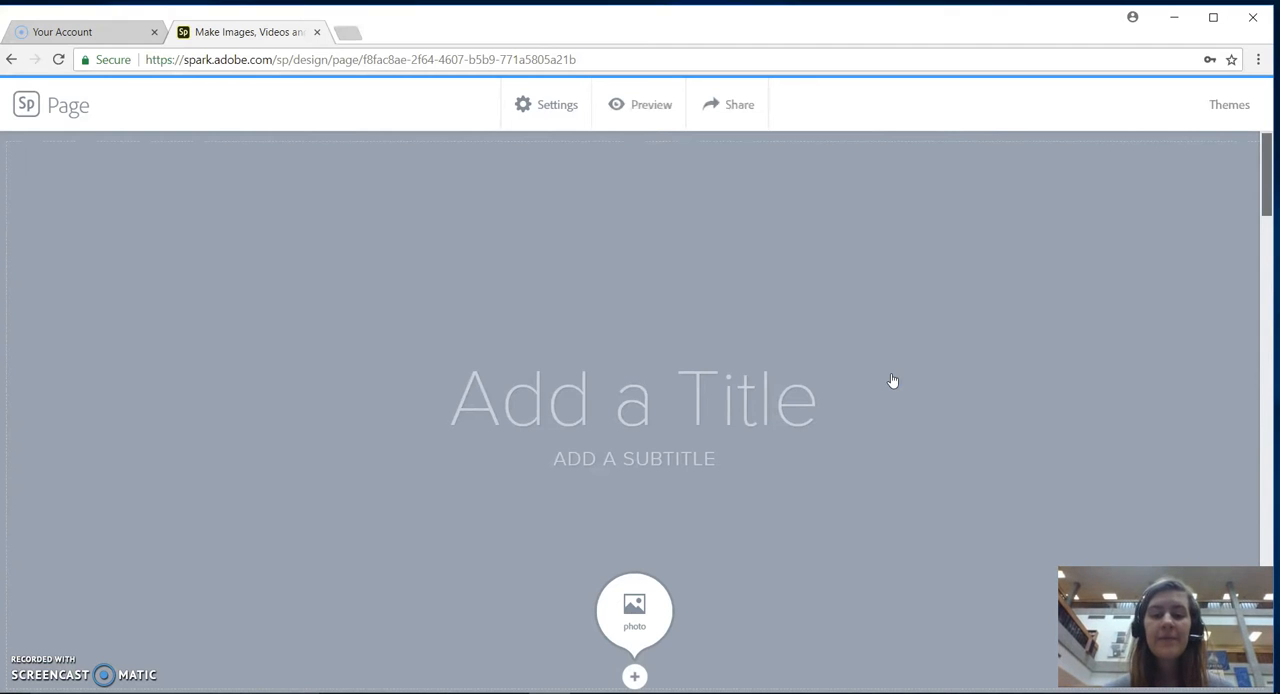
Title the page "Rome" and enter "BY:" followed by the author's full name as the subtitle.
left_click(606, 408)
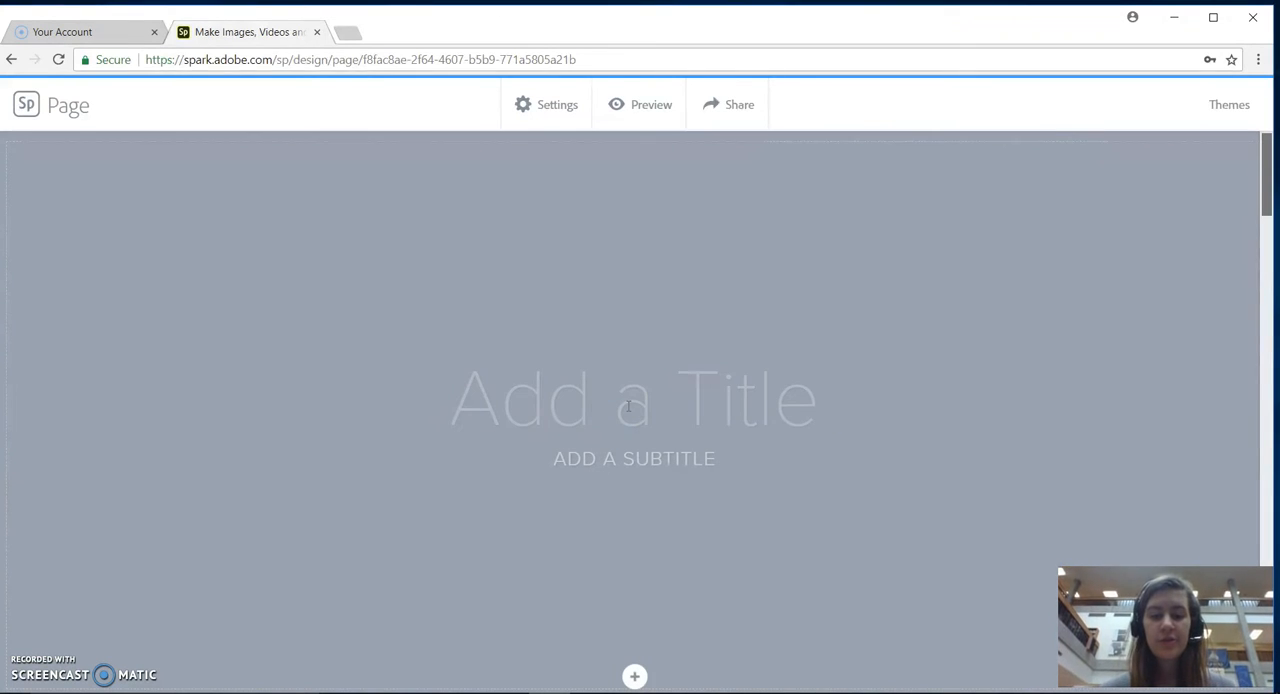
type("Rome")
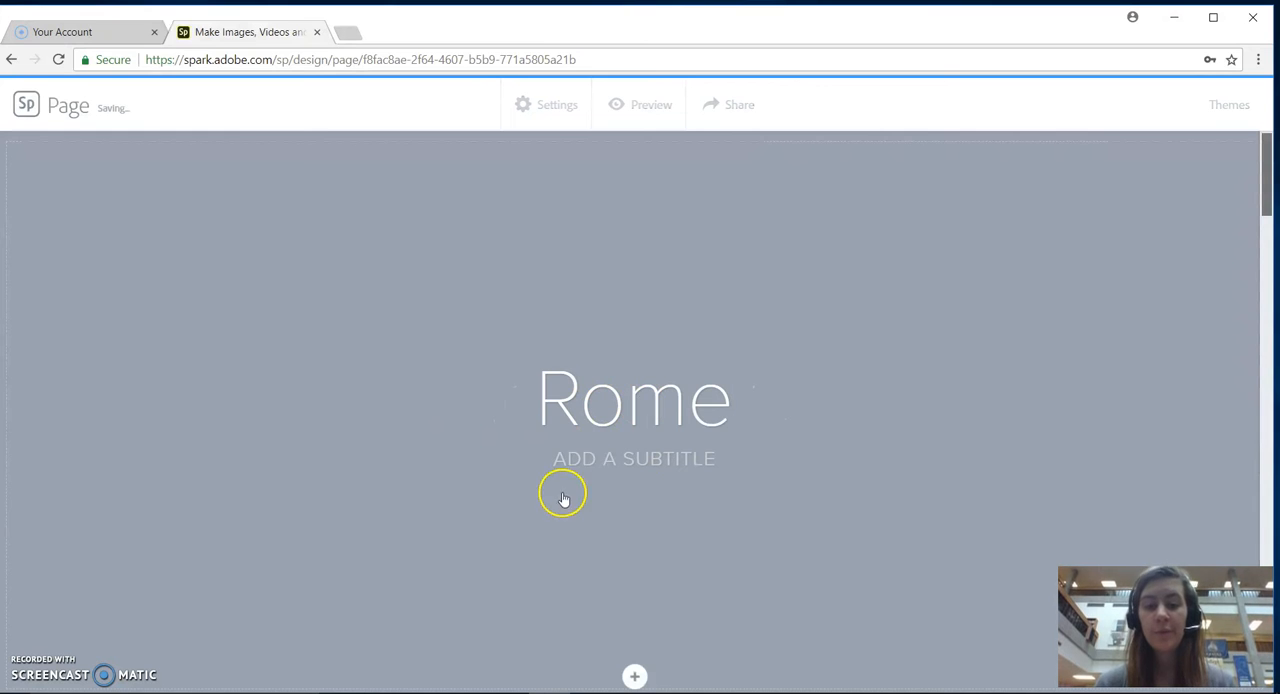
left_click(595, 455)
type("BY: ME")
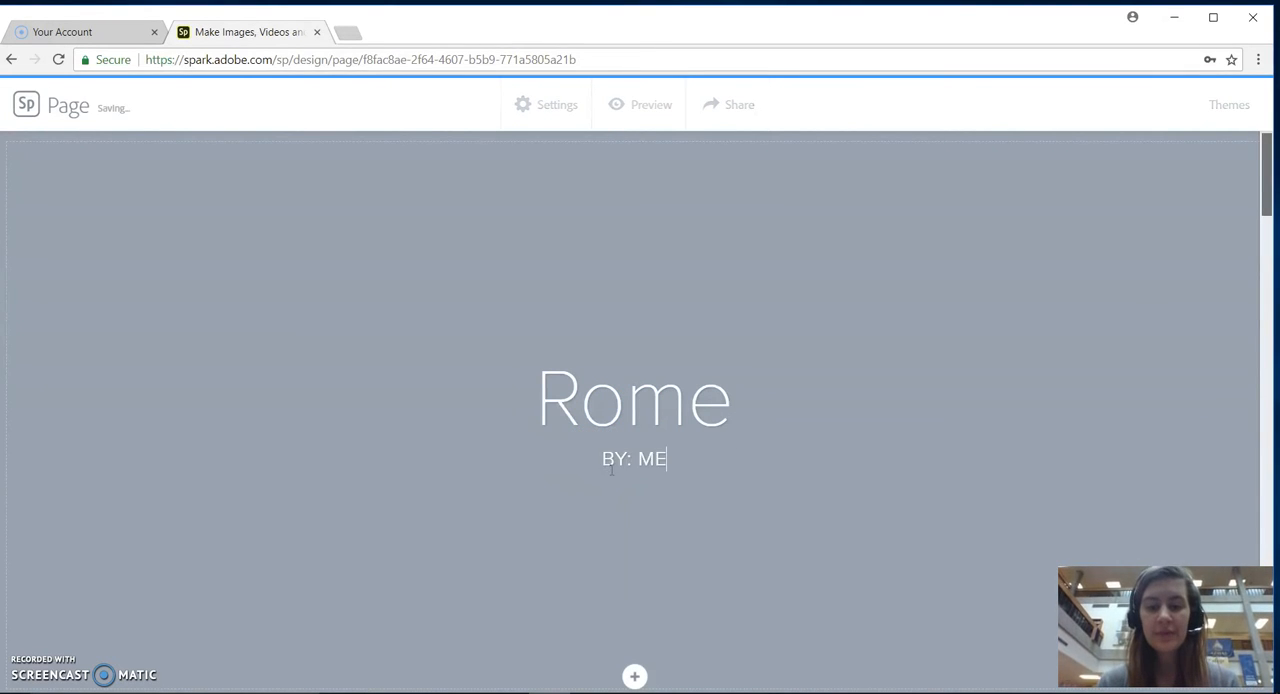
type("GAN FRAKES")
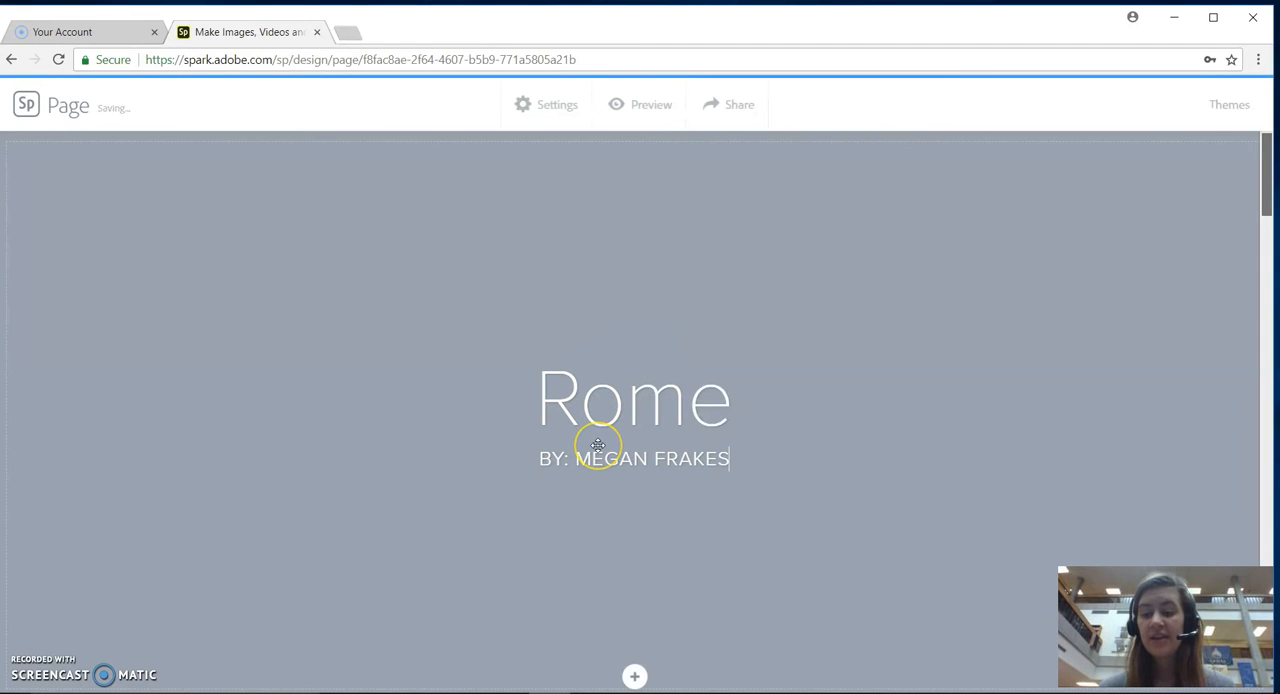
Add a text block reading "Rome is a city in Italy" over the monument photo in the glideshow.
scroll(598, 445, "down", 3)
scroll(598, 445, "up", 3)
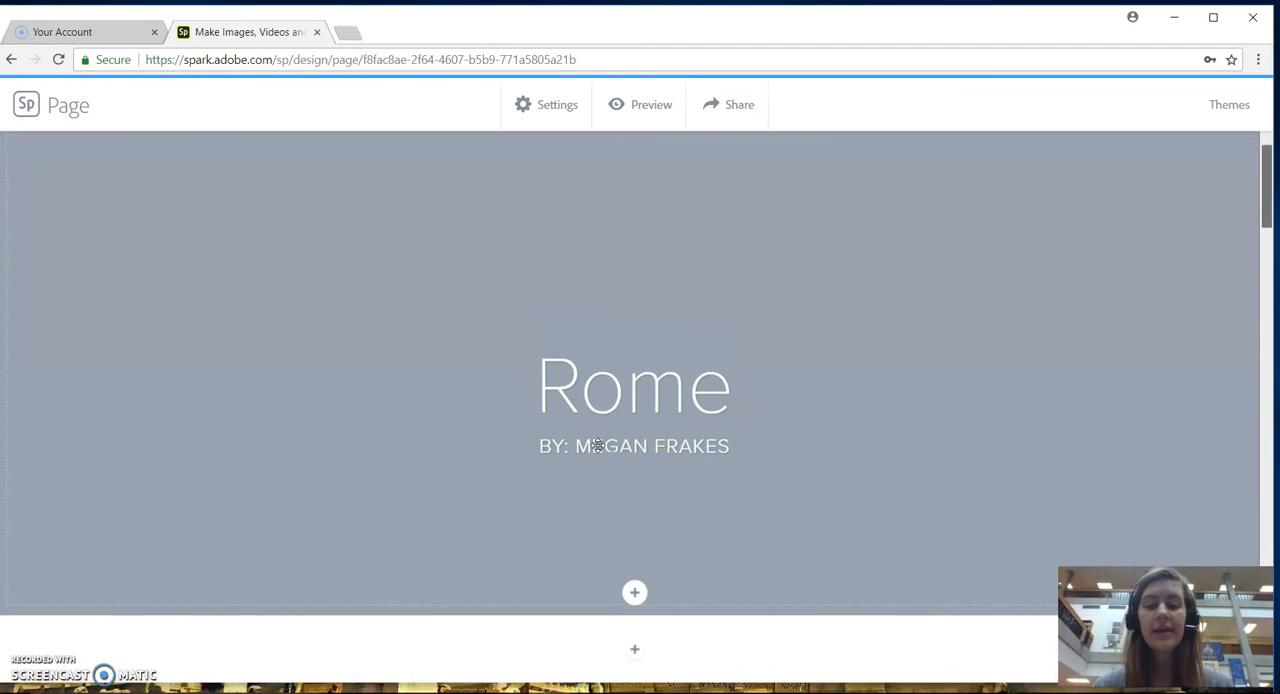
scroll(598, 445, "down", 3)
scroll(598, 445, "down", 5)
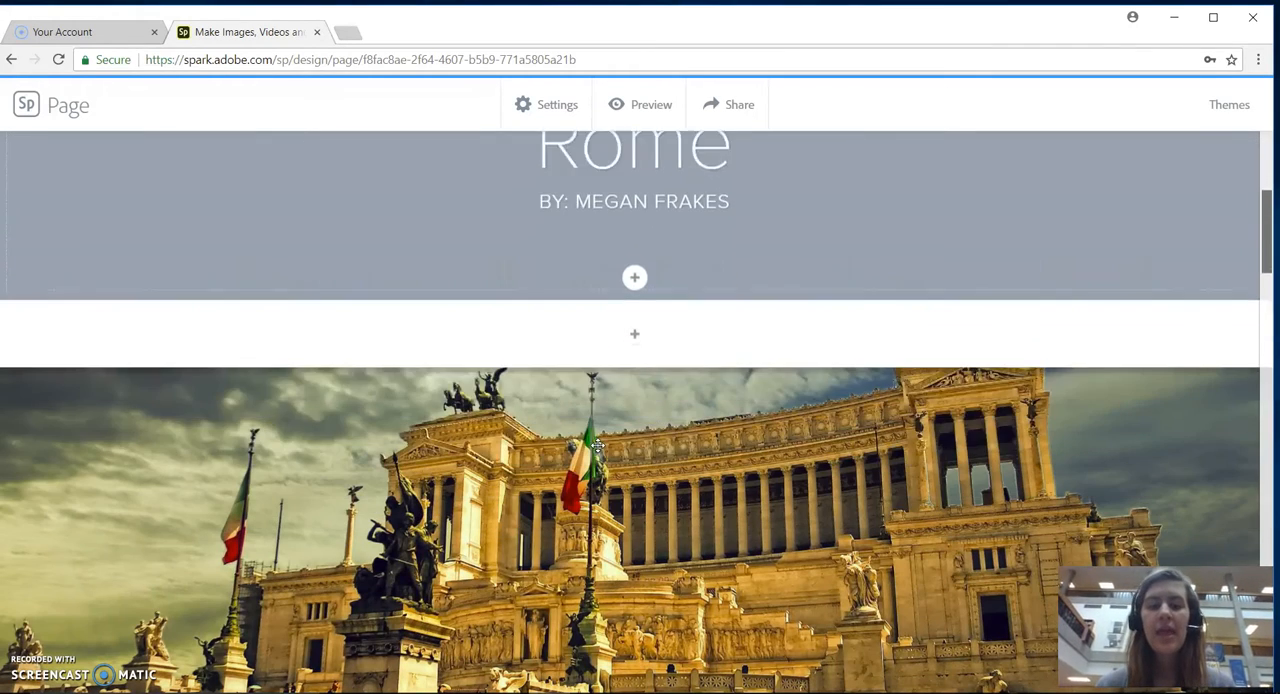
scroll(598, 445, "down", 3)
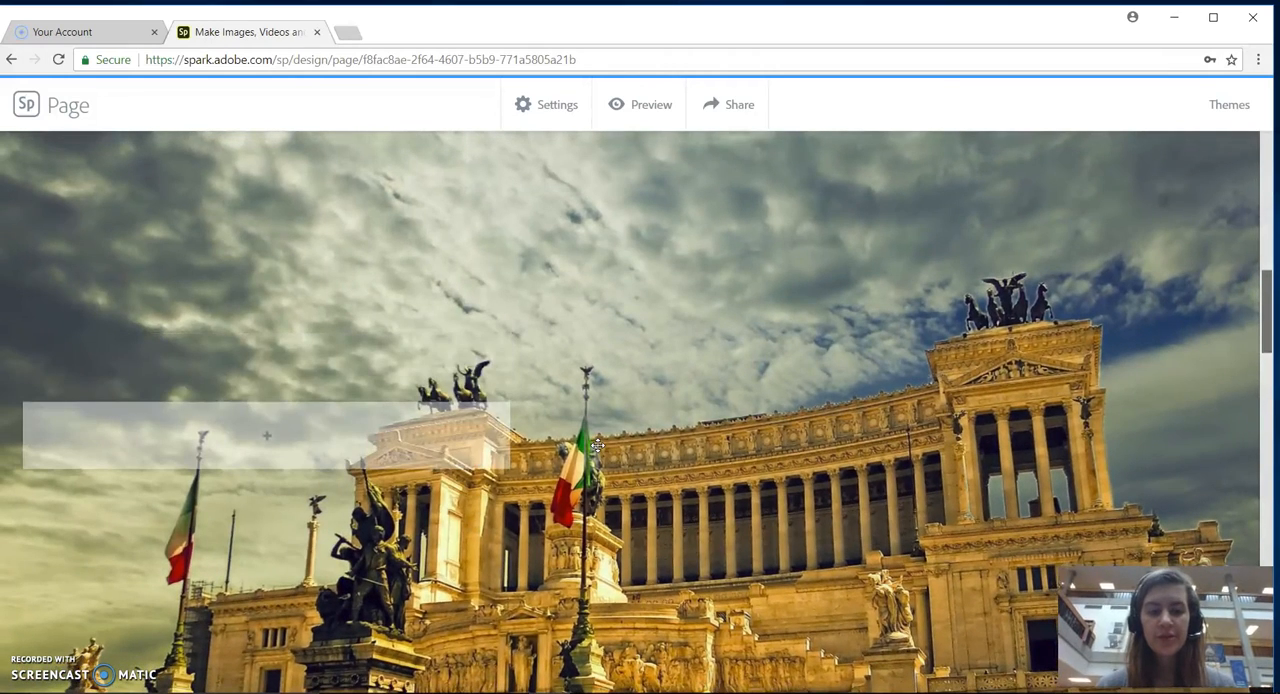
left_click(268, 437)
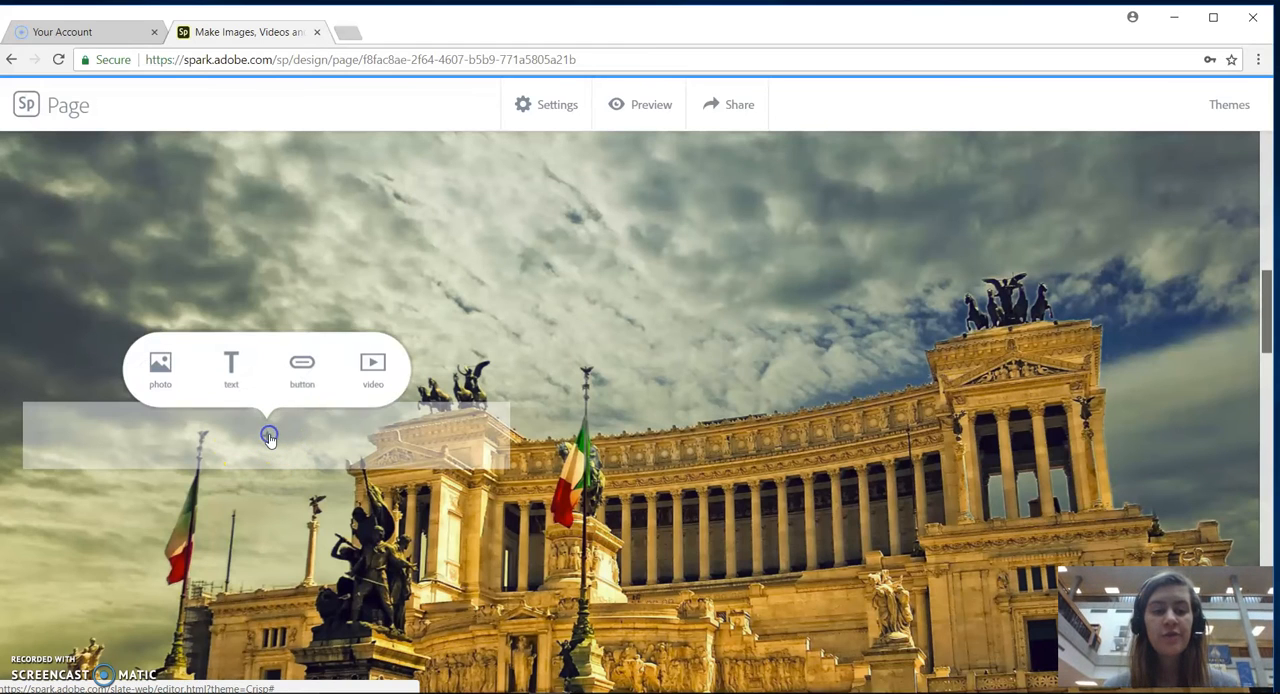
left_click(236, 377)
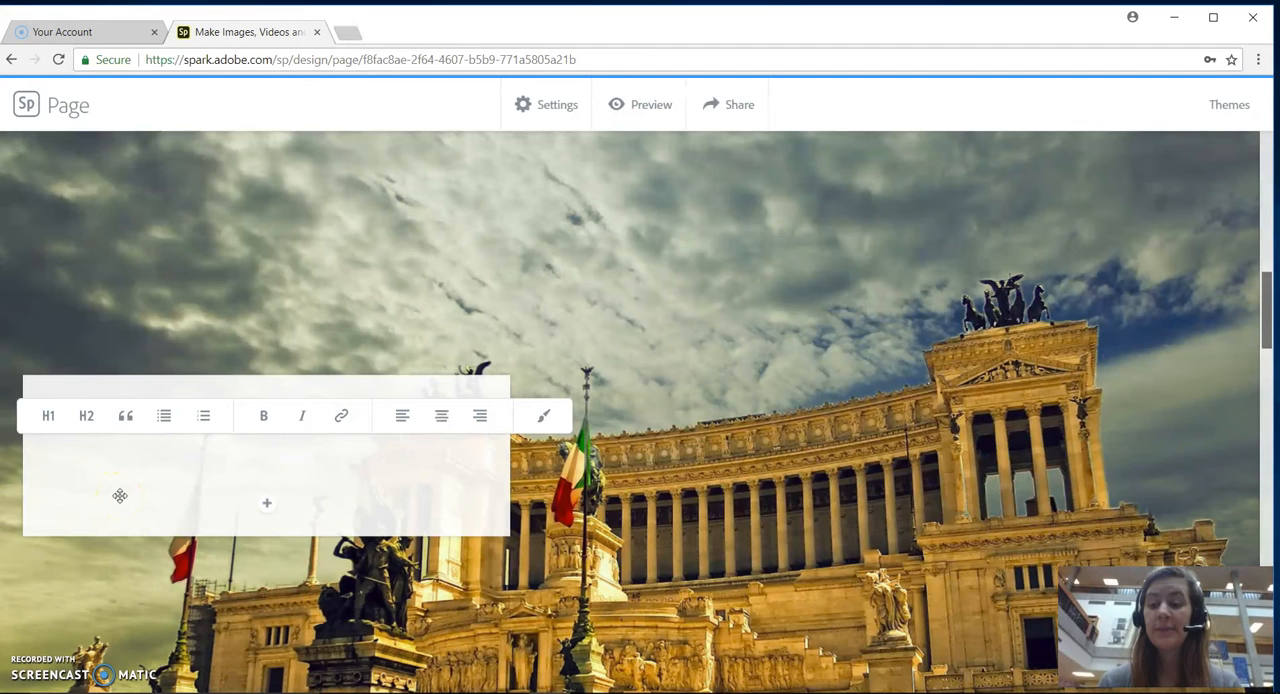
type("Rome is a city in Italy")
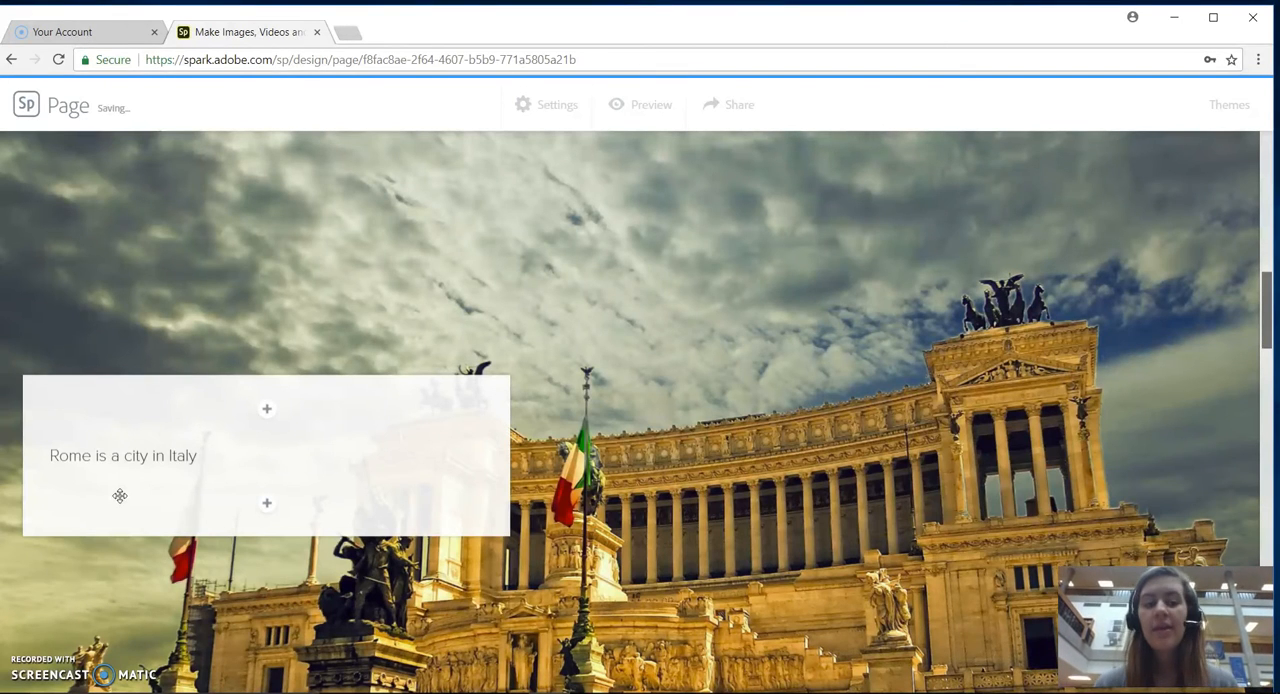
Try the H1, H2, quote and bulleted-list styles on the sentence "Rome is a city in Italy".
left_click(197, 457)
left_click_drag(197, 457, 36, 470)
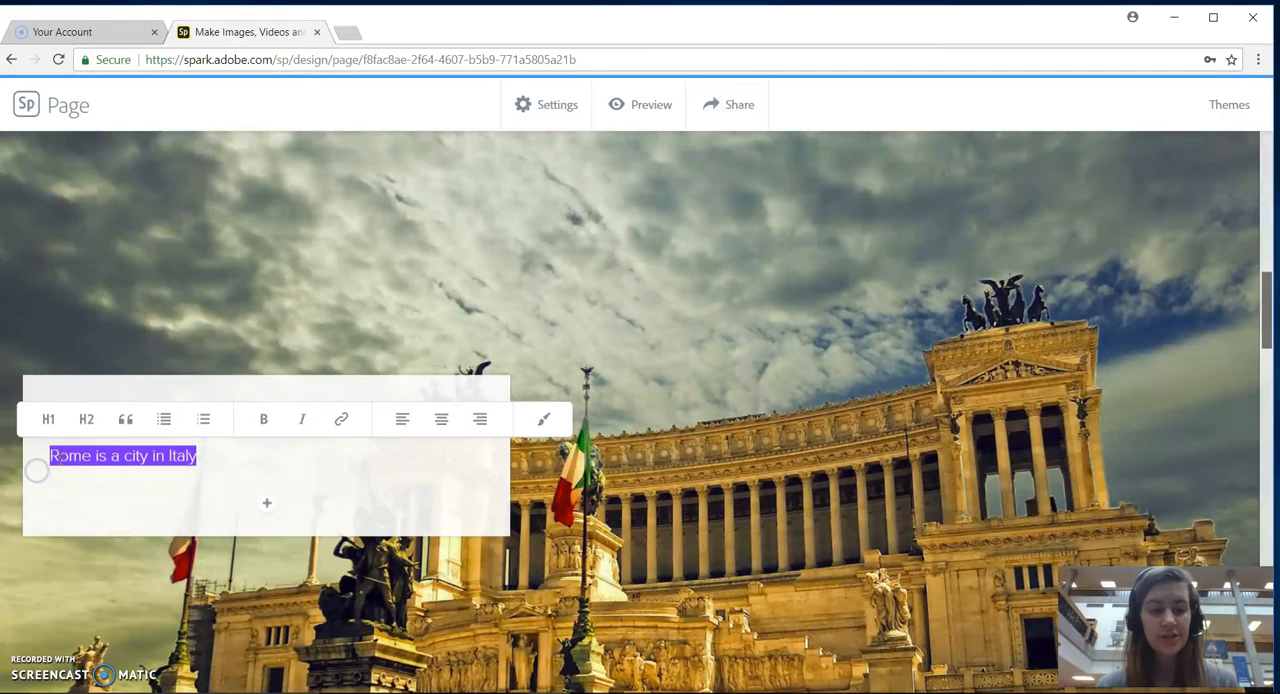
left_click(48, 421)
left_click(85, 392)
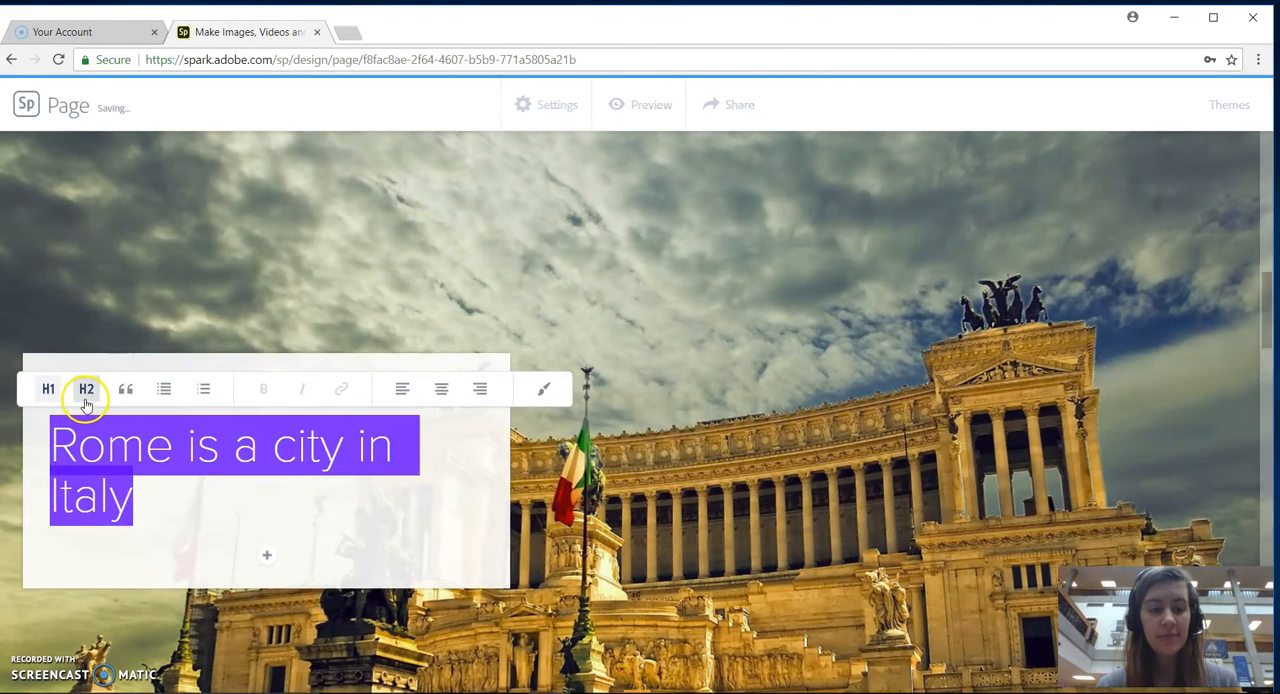
left_click(124, 415)
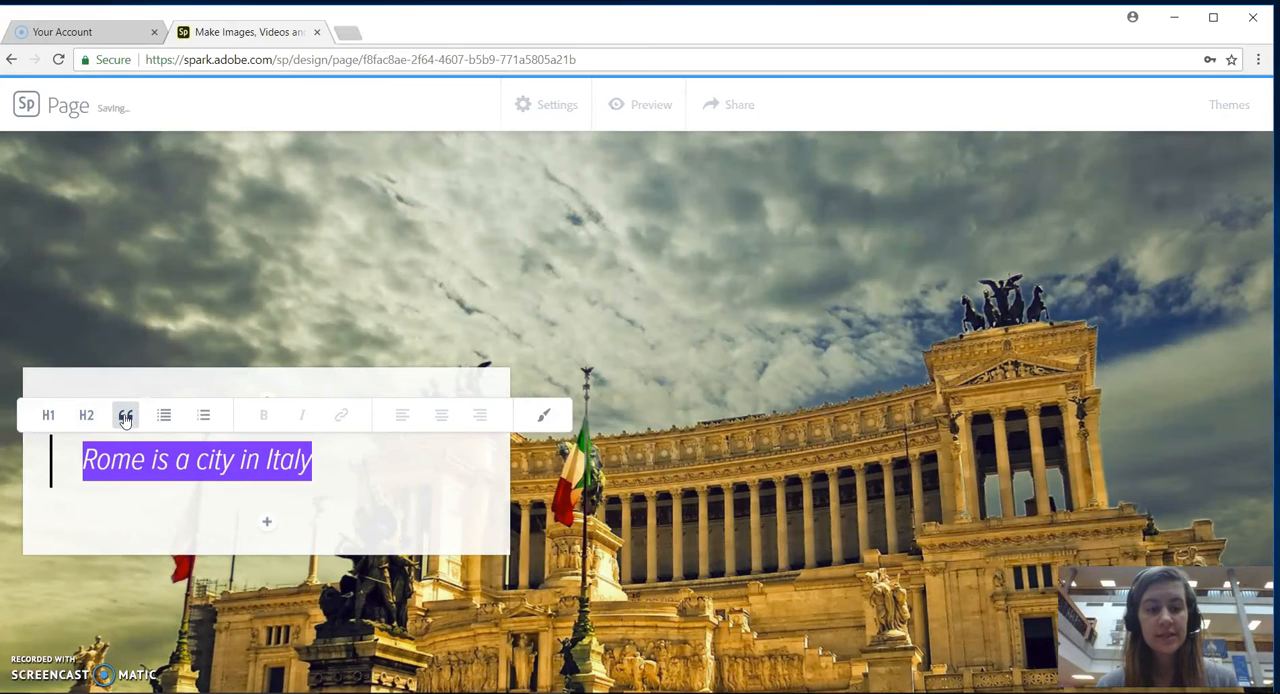
left_click(162, 418)
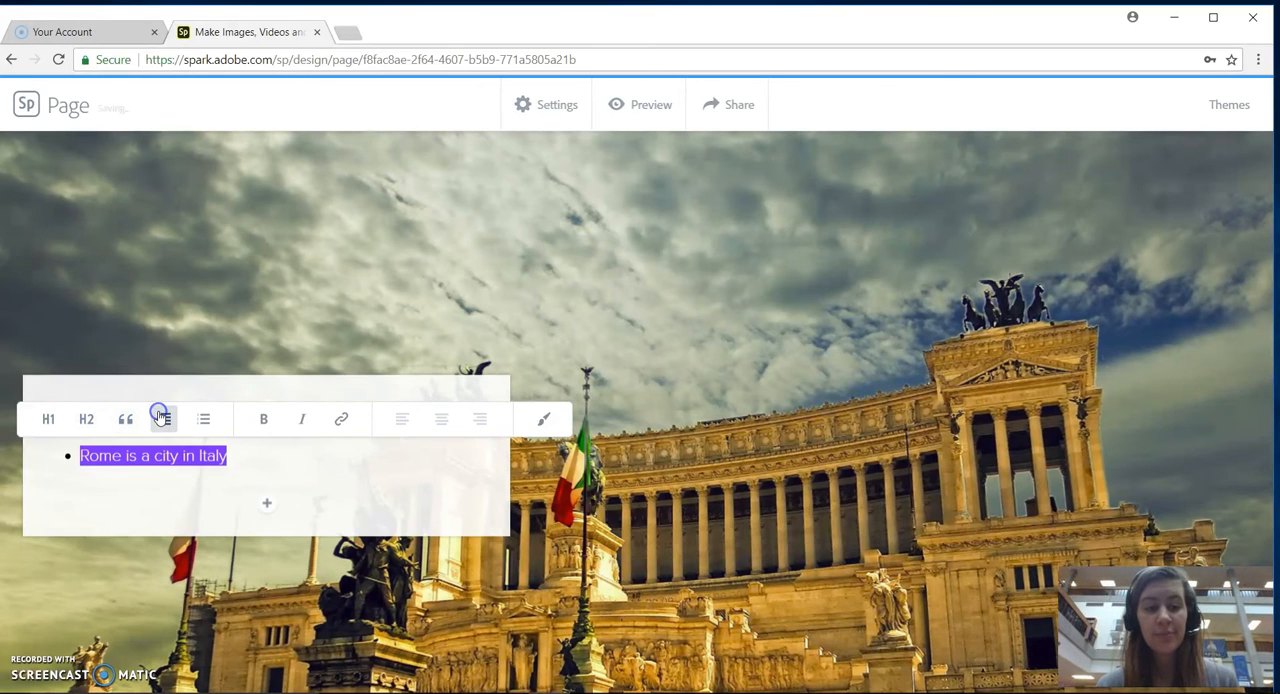
left_click(257, 475)
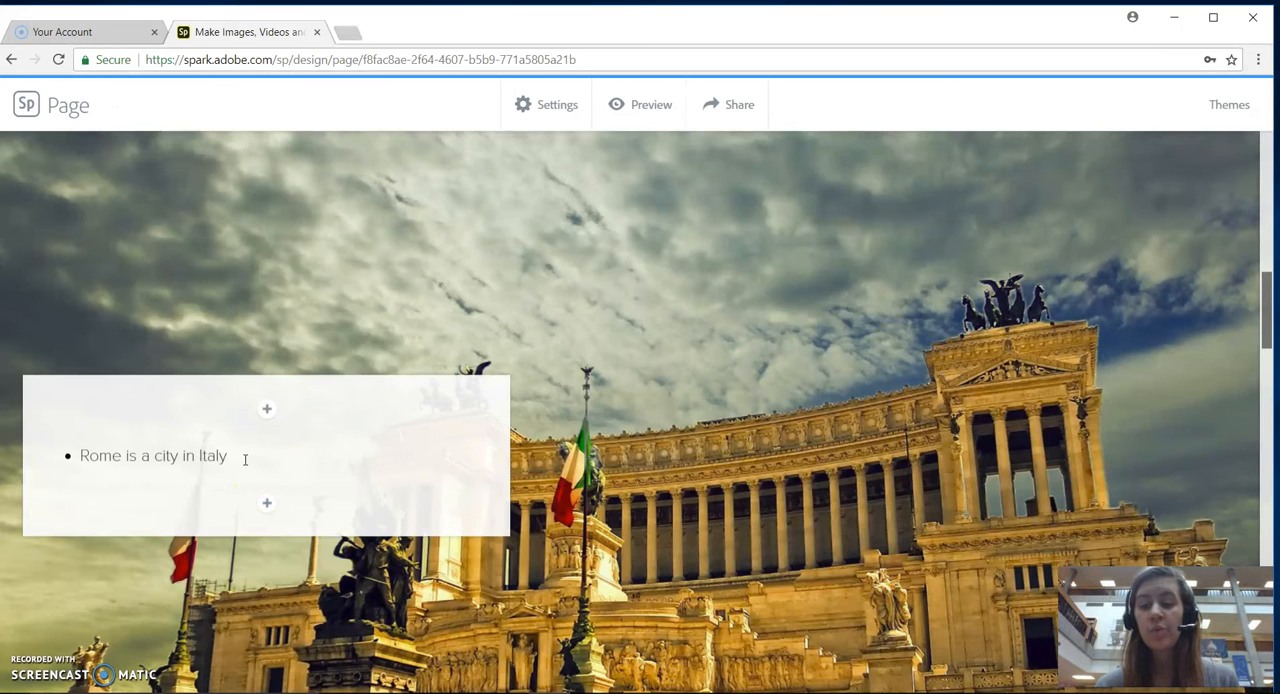
Try adding a second bullet below the sentence and delete the empty bullet.
left_click(246, 459)
key("Return")
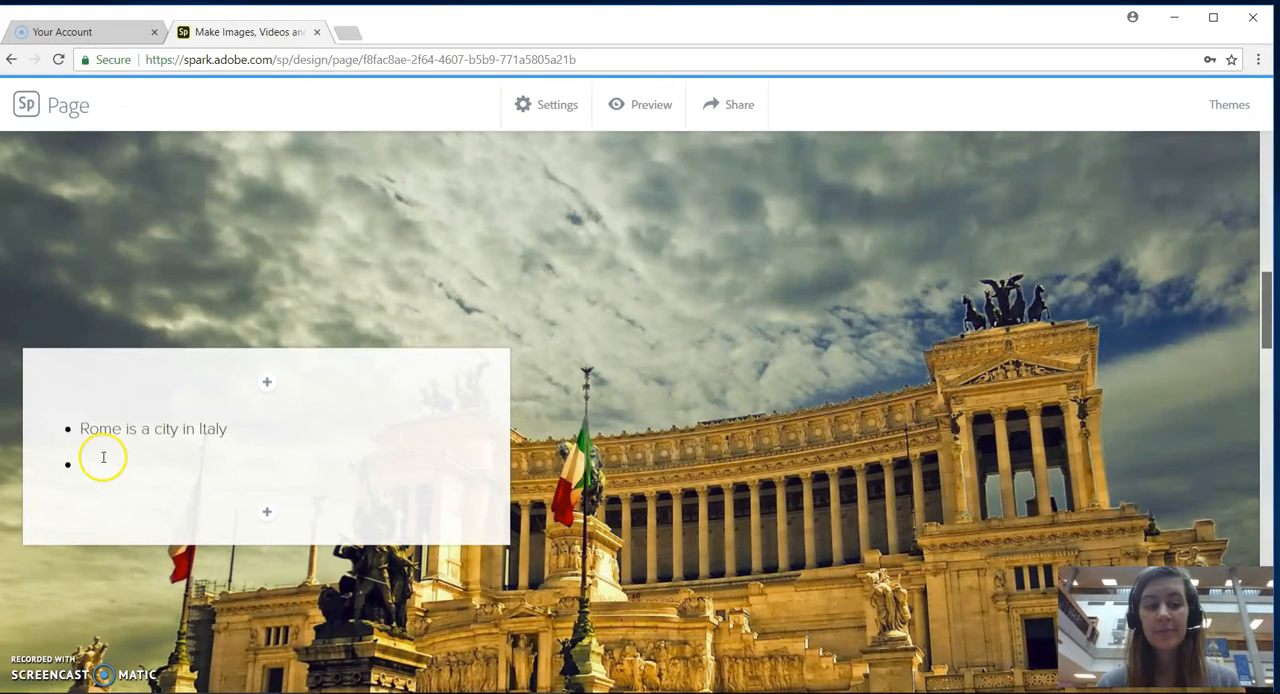
key("BackSpace")
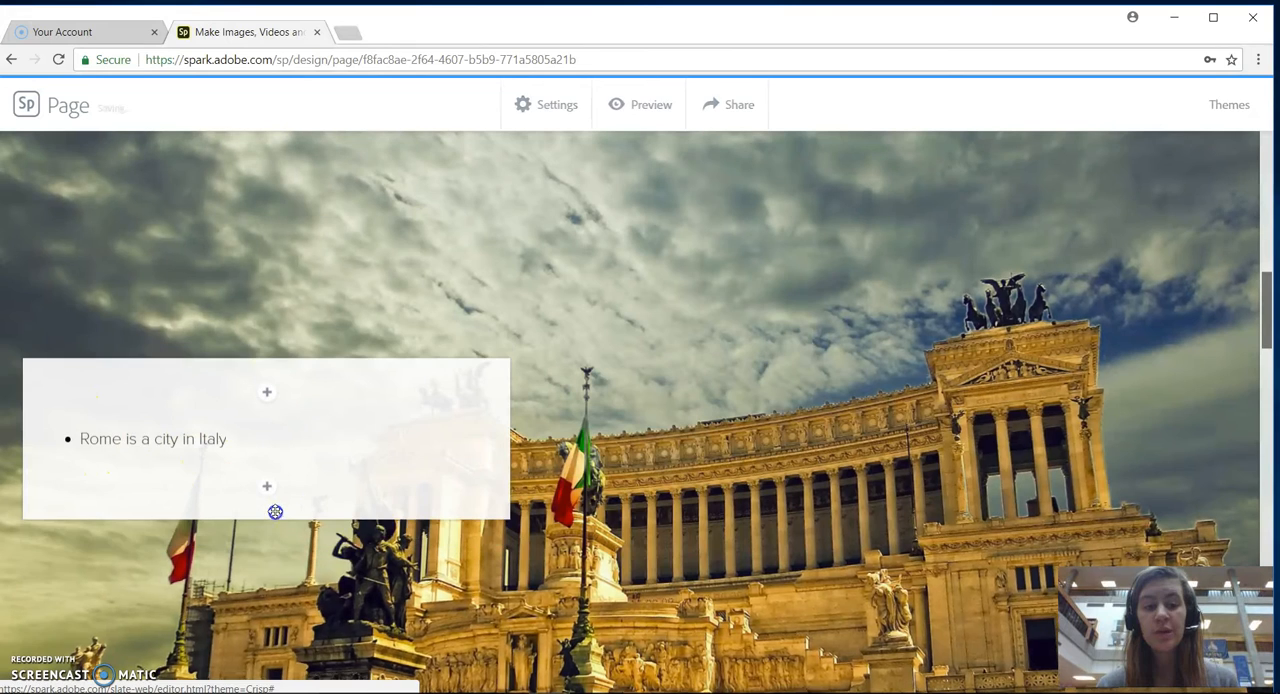
Remove the bullet formatting from "Rome is a city in Italy" and start a new empty paragraph below it.
left_click(240, 441)
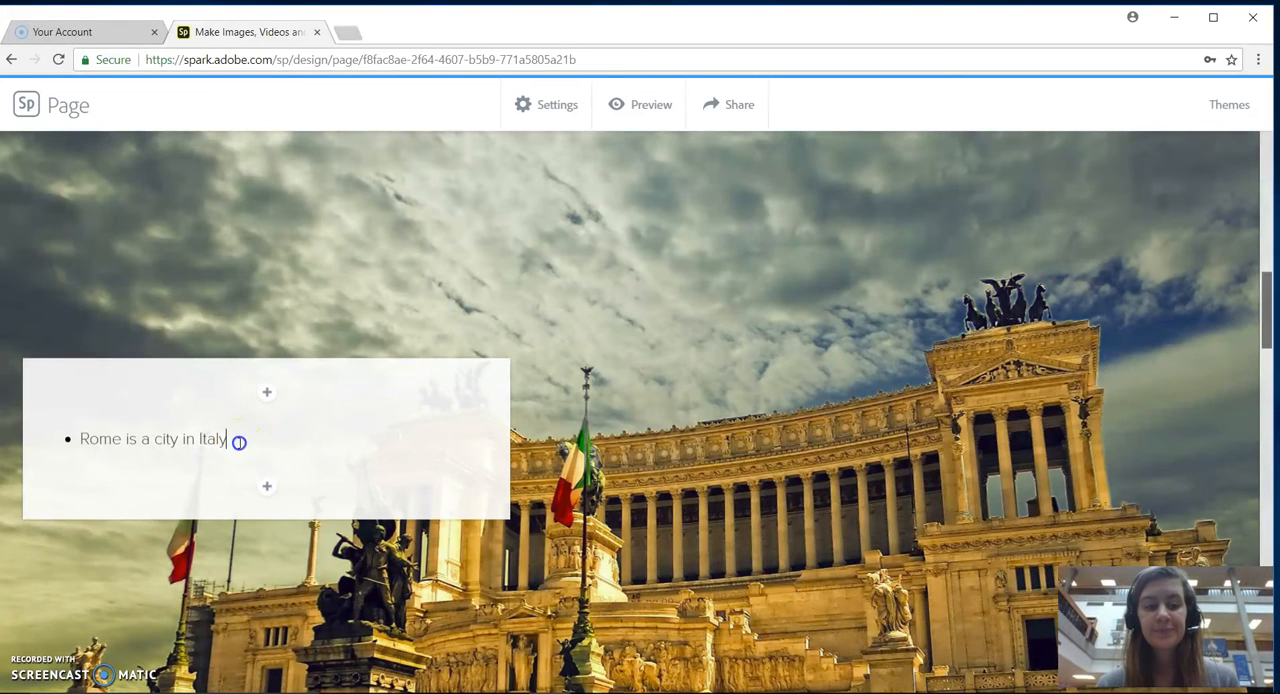
left_click(164, 402)
left_click(218, 490)
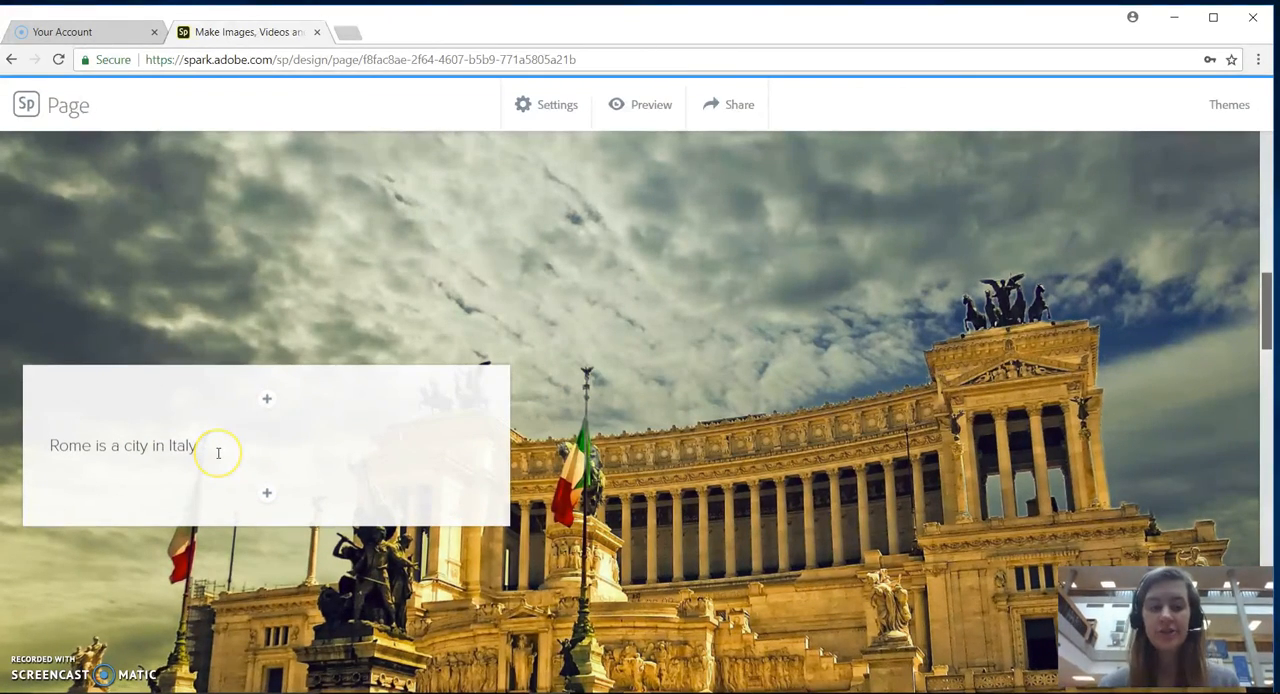
left_click(219, 449)
key("Return")
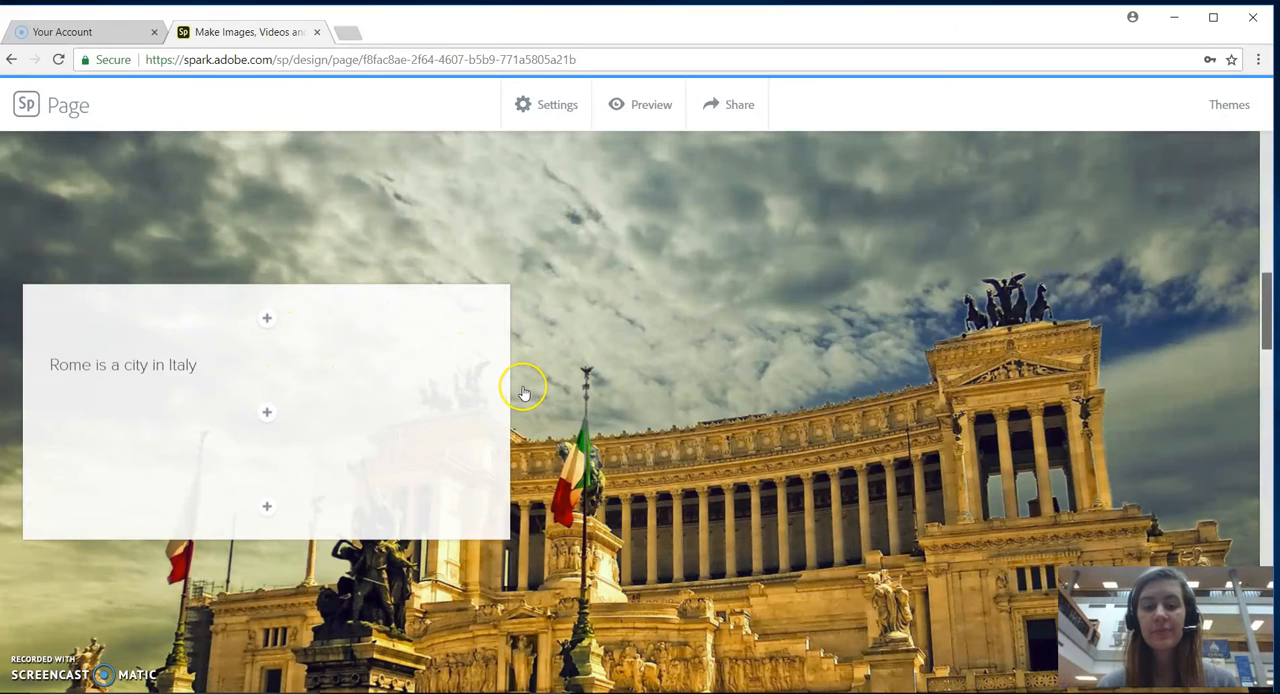
Add the free "rome" photo of the round riverside castle as an overlay on the marble statue slide of the glideshow.
scroll(523, 393, "down", 10)
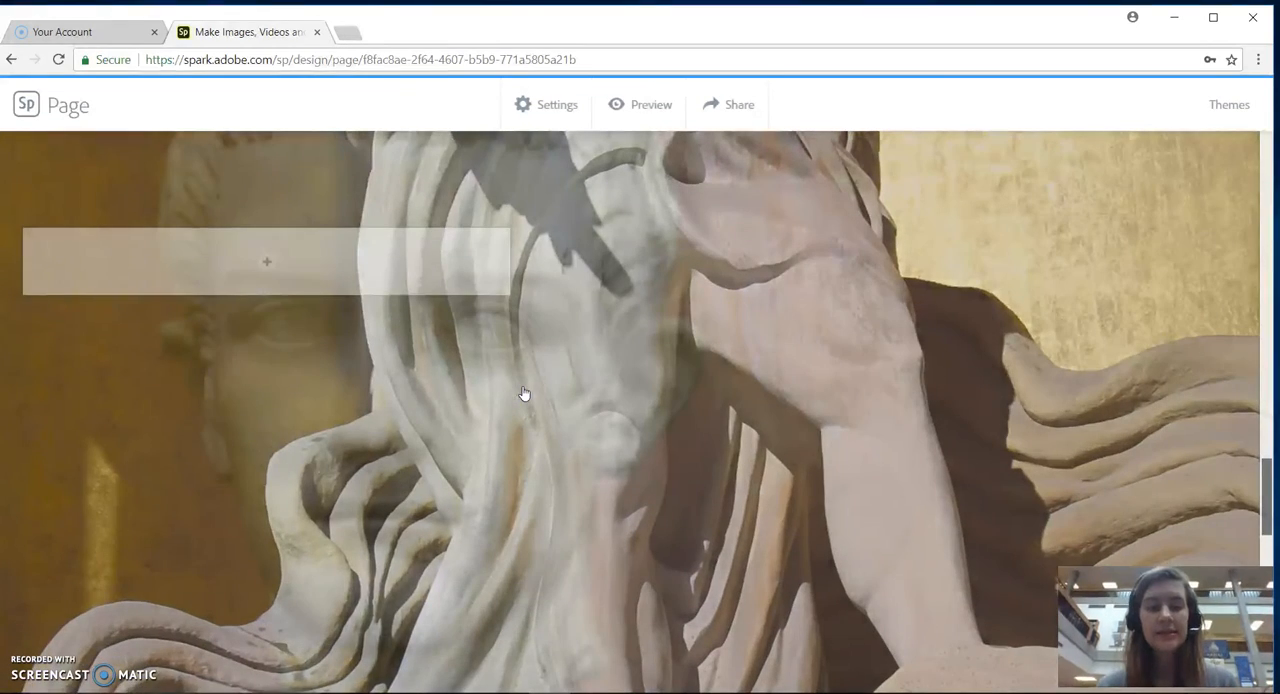
left_click(266, 262)
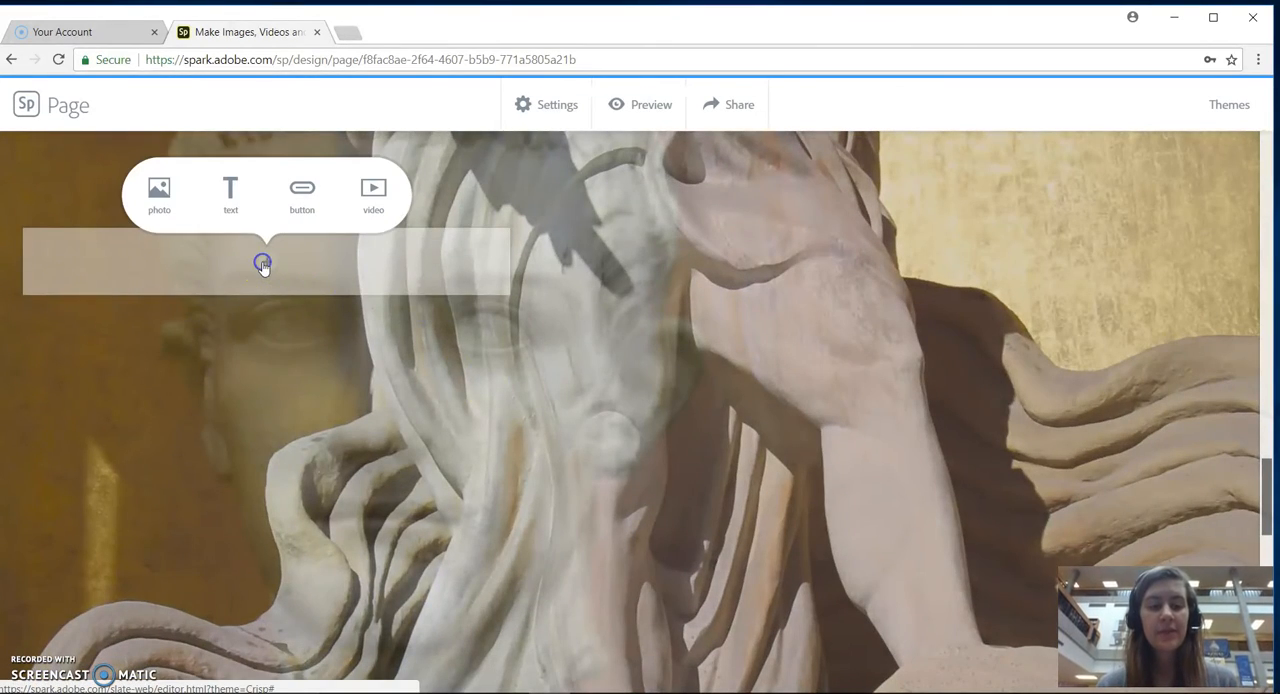
left_click(182, 203)
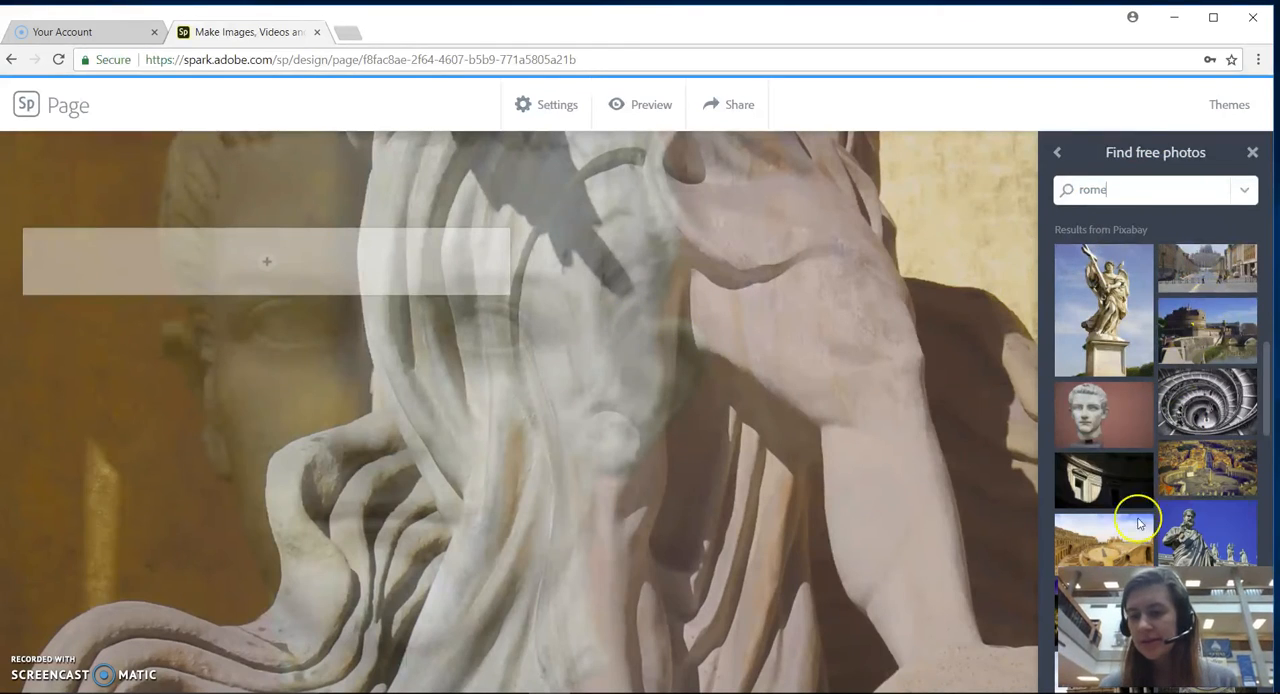
left_click(1205, 330)
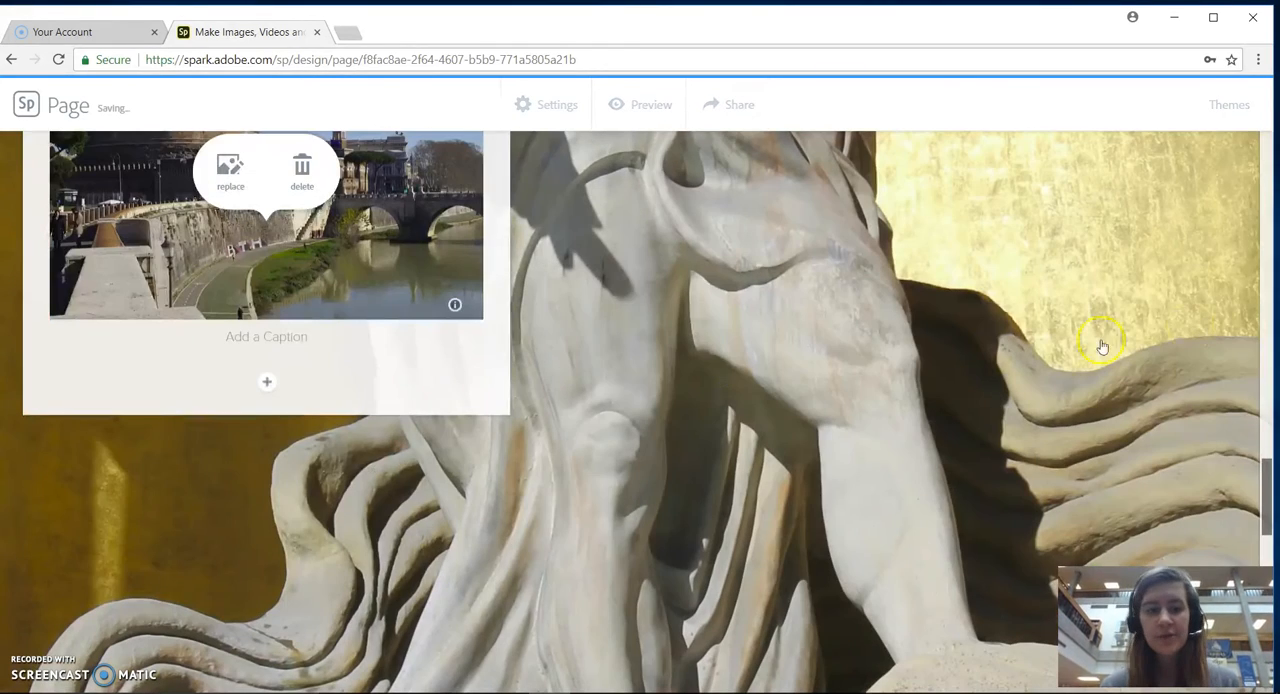
Caption the riverside castle photo "Rome".
scroll(529, 325, "up", 3)
scroll(530, 331, "down", 2)
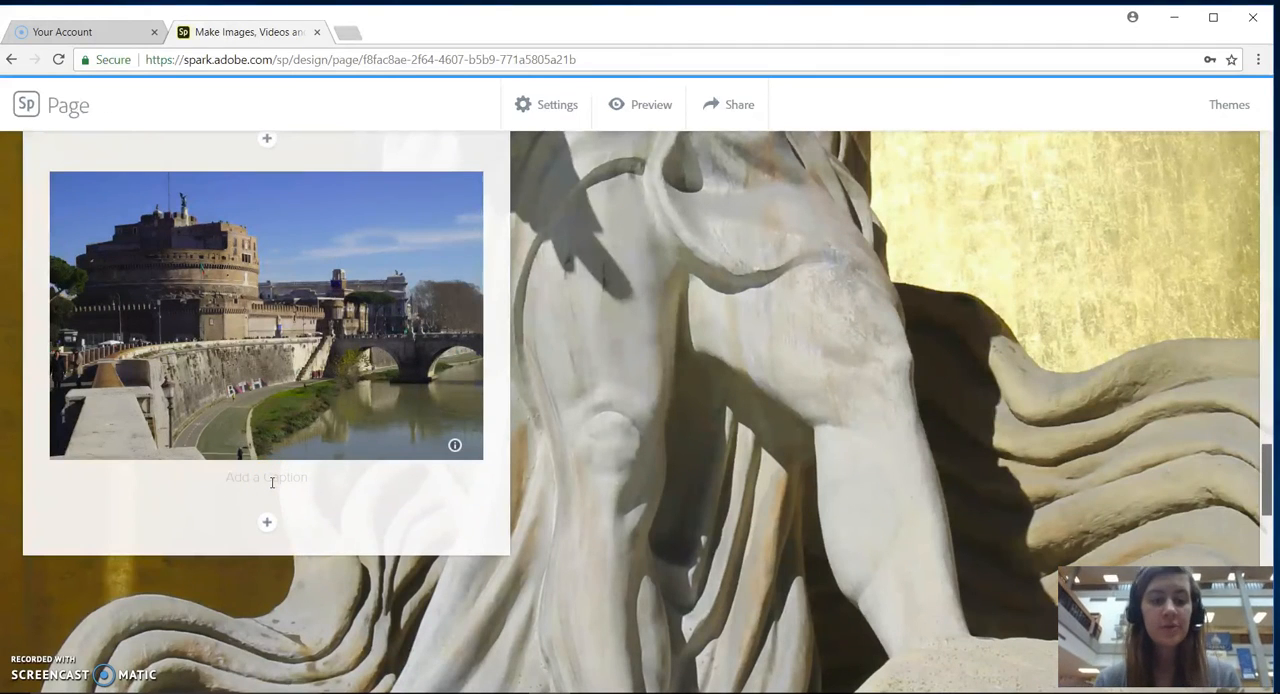
type("Rome")
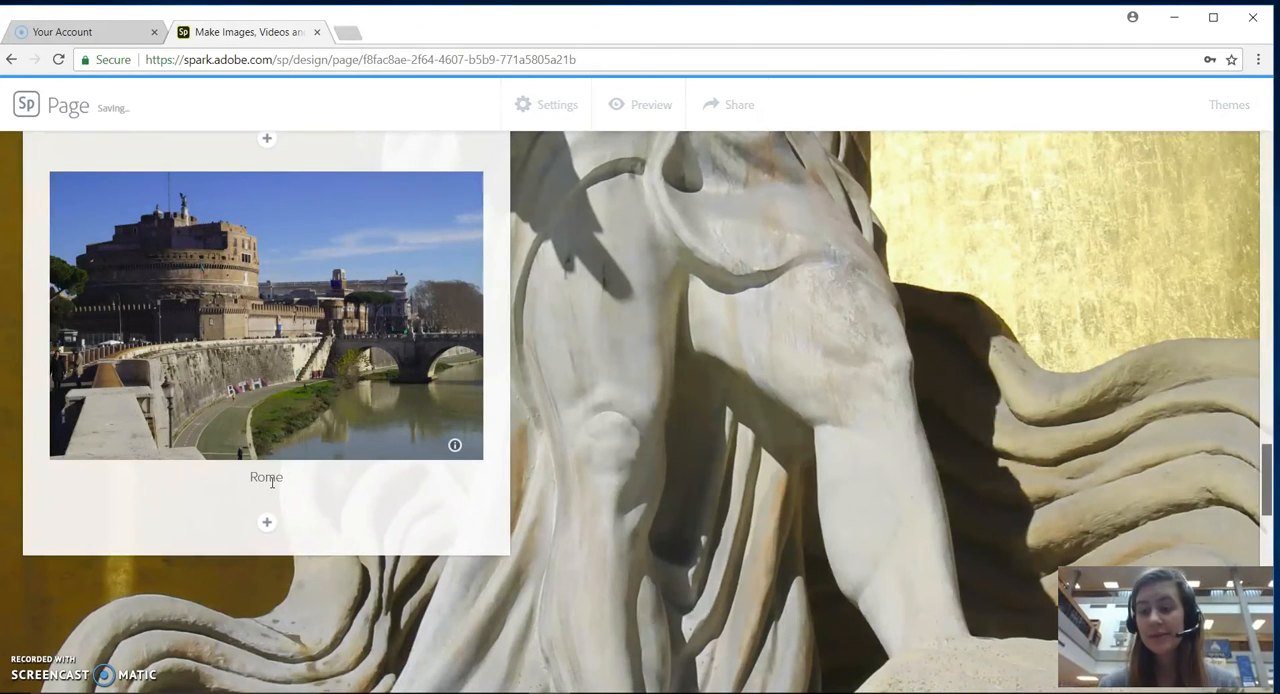
Review the page from the glideshow slides with their overlaid text and photo back up to the title section.
scroll(607, 437, "down", 1)
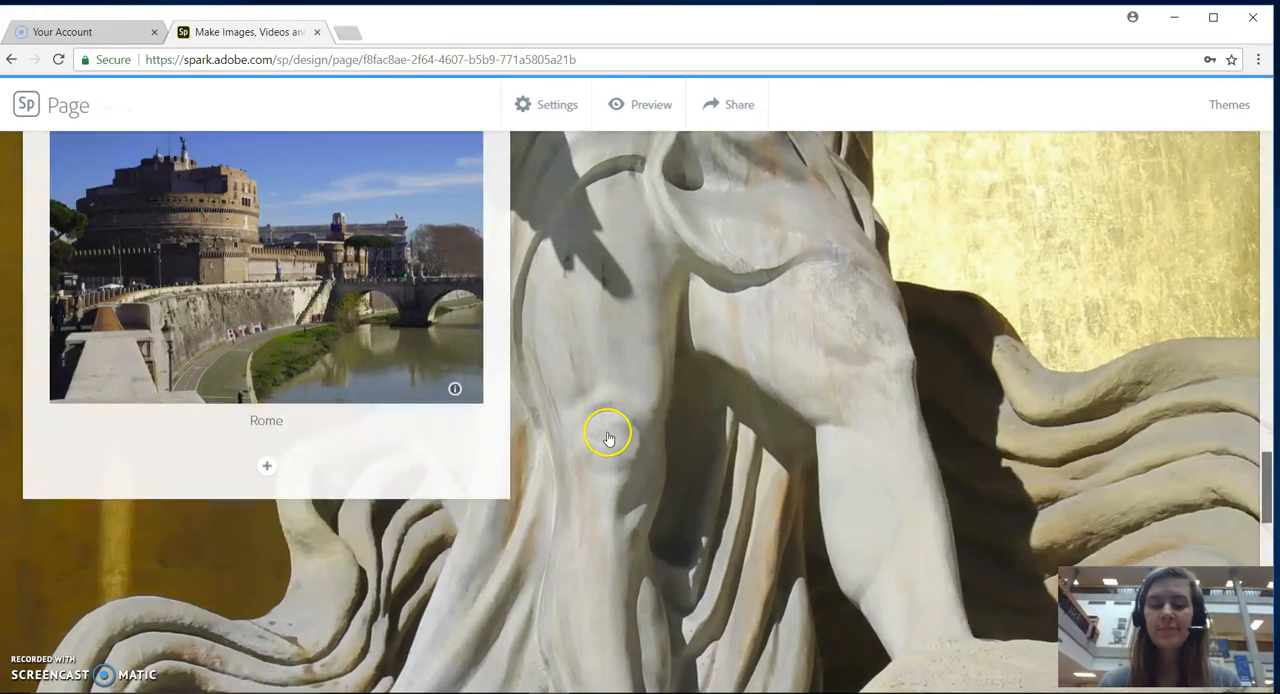
scroll(607, 437, "down", 4)
scroll(608, 437, "up", 6)
scroll(608, 438, "up", 20)
scroll(608, 438, "down", 10)
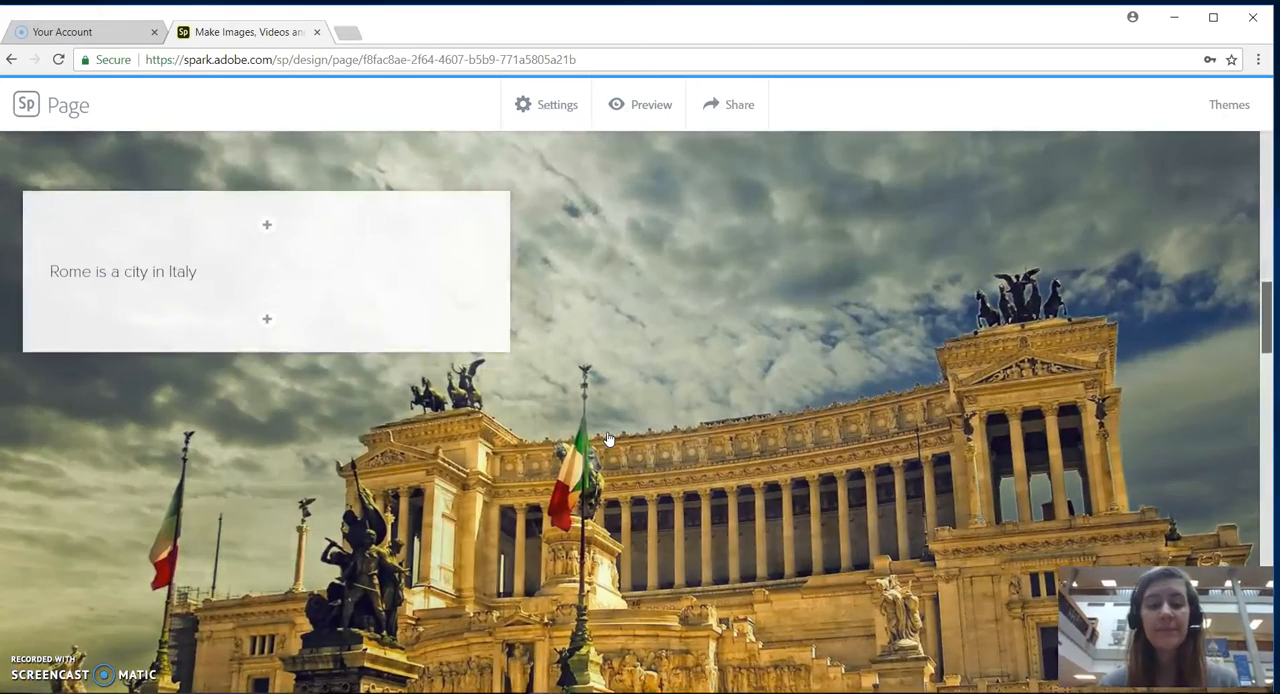
left_click(200, 277)
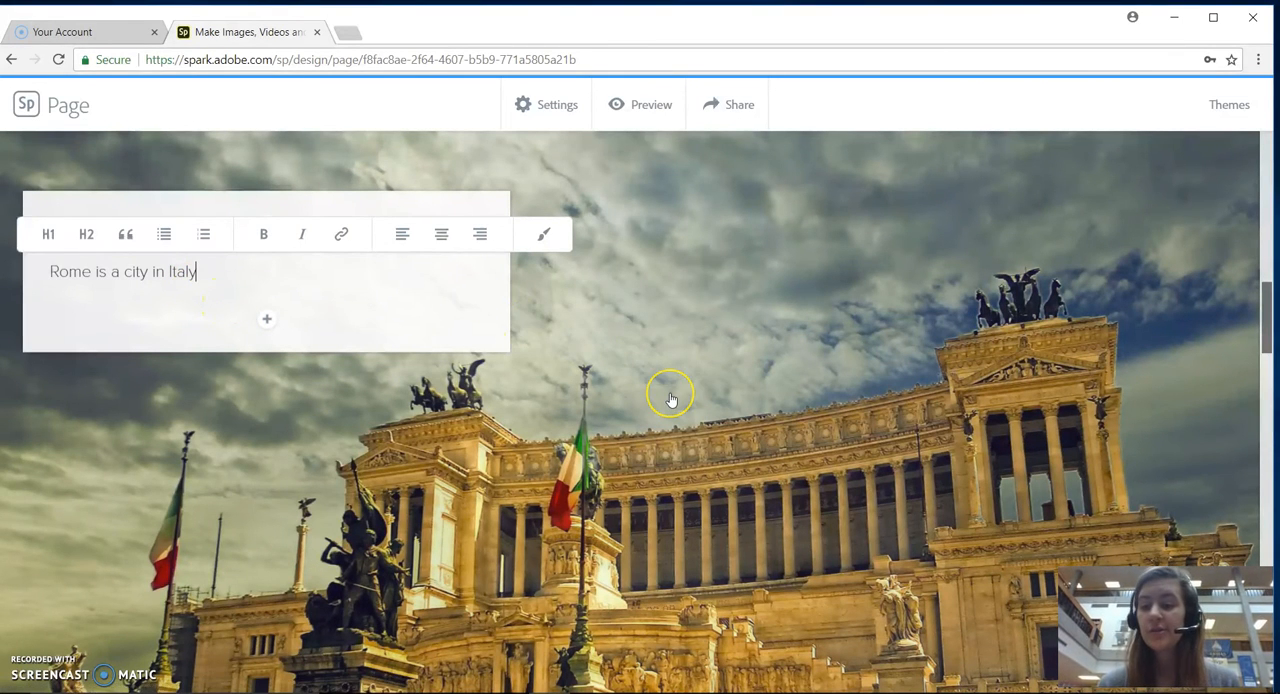
scroll(670, 398, "down", 5)
scroll(671, 400, "down", 12)
scroll(671, 400, "up", 20)
scroll(671, 400, "down", 12)
scroll(671, 400, "down", 5)
scroll(671, 400, "up", 10)
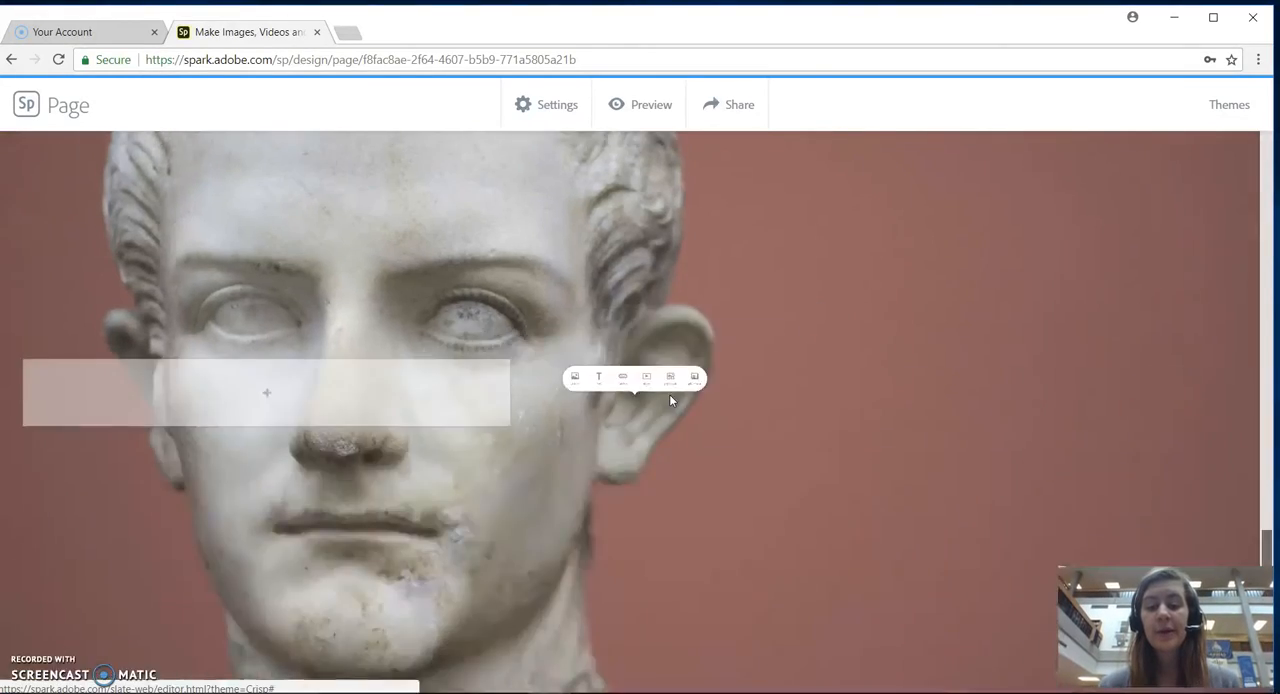
scroll(669, 394, "up", 5)
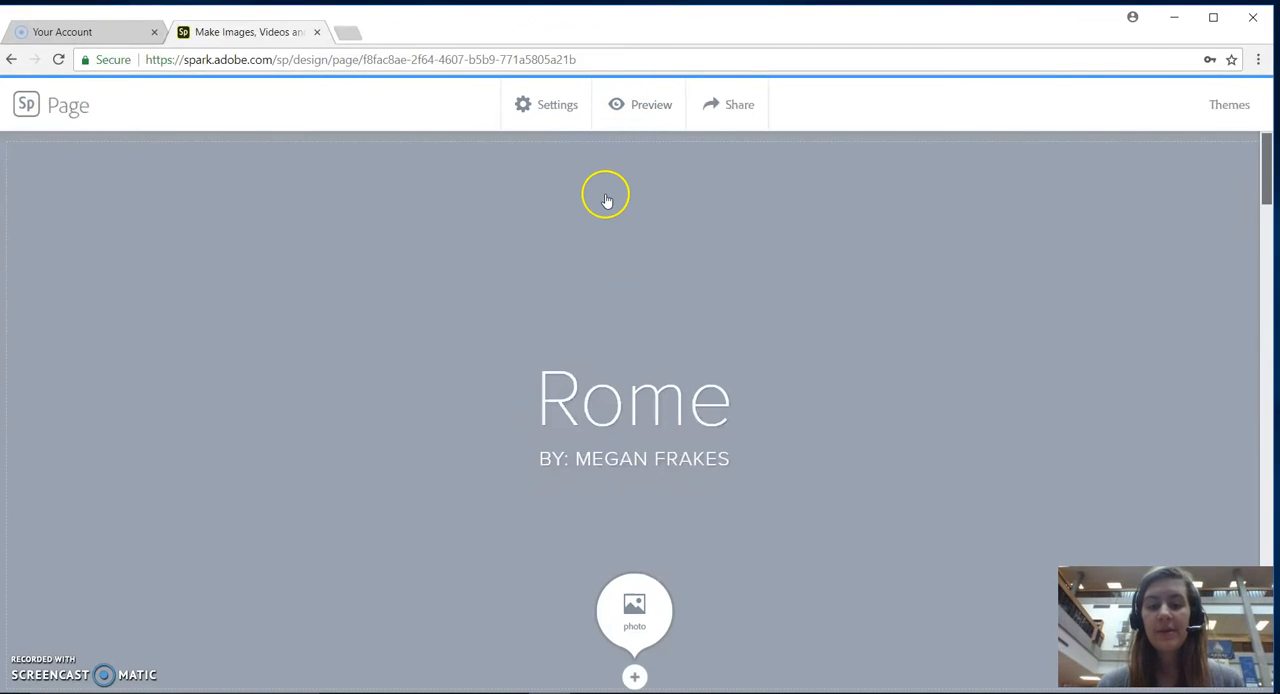
scroll(611, 351, "down", 1)
scroll(614, 351, "up", 1)
Preview the page from the title through the glideshow and return to editing.
left_click(648, 108)
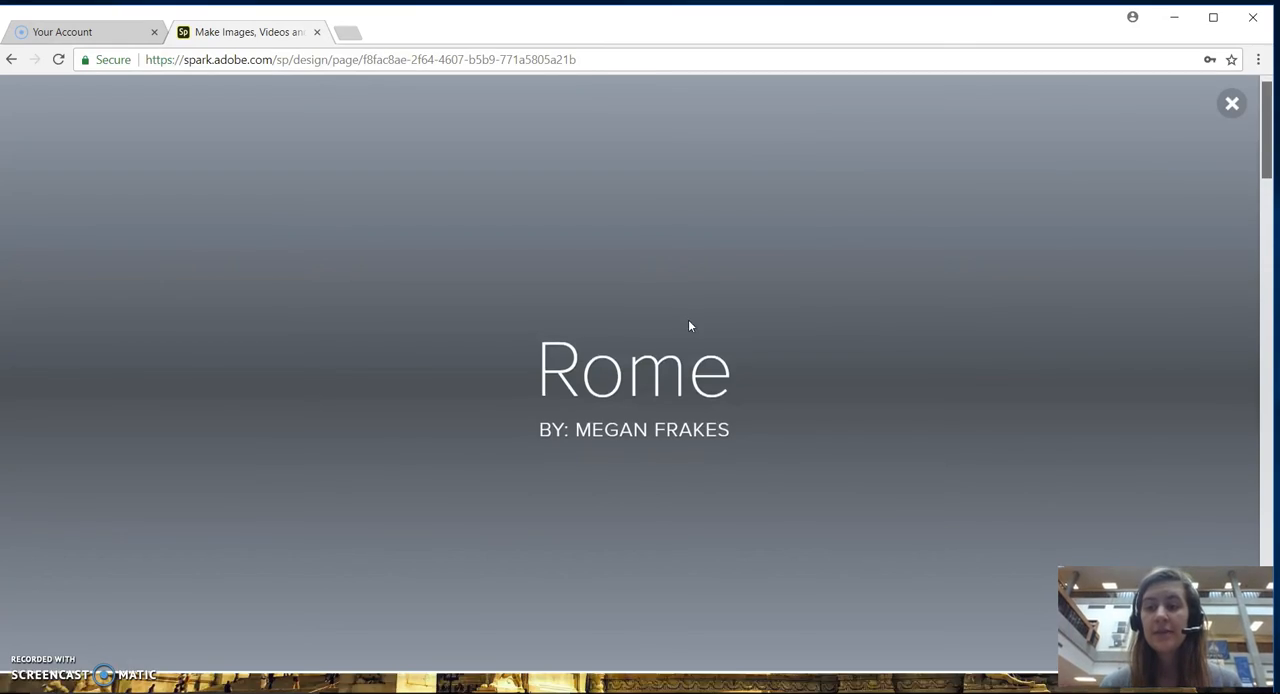
scroll(689, 323, "down", 5)
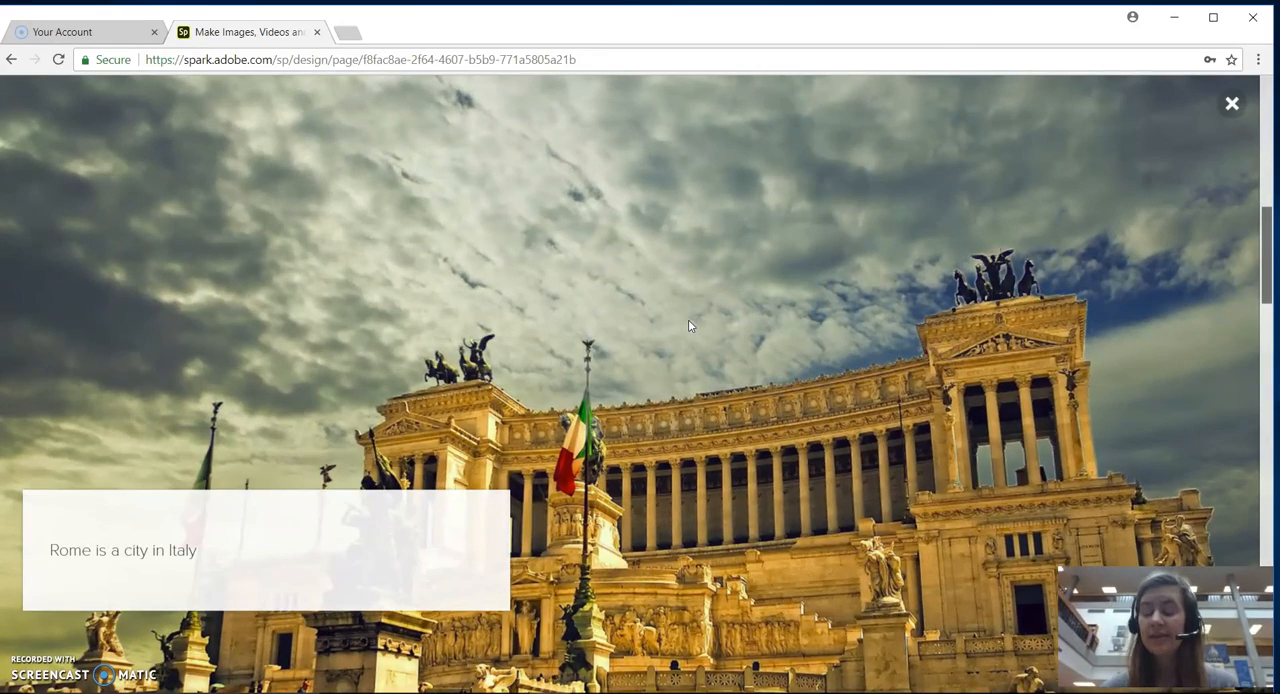
scroll(688, 323, "down", 5)
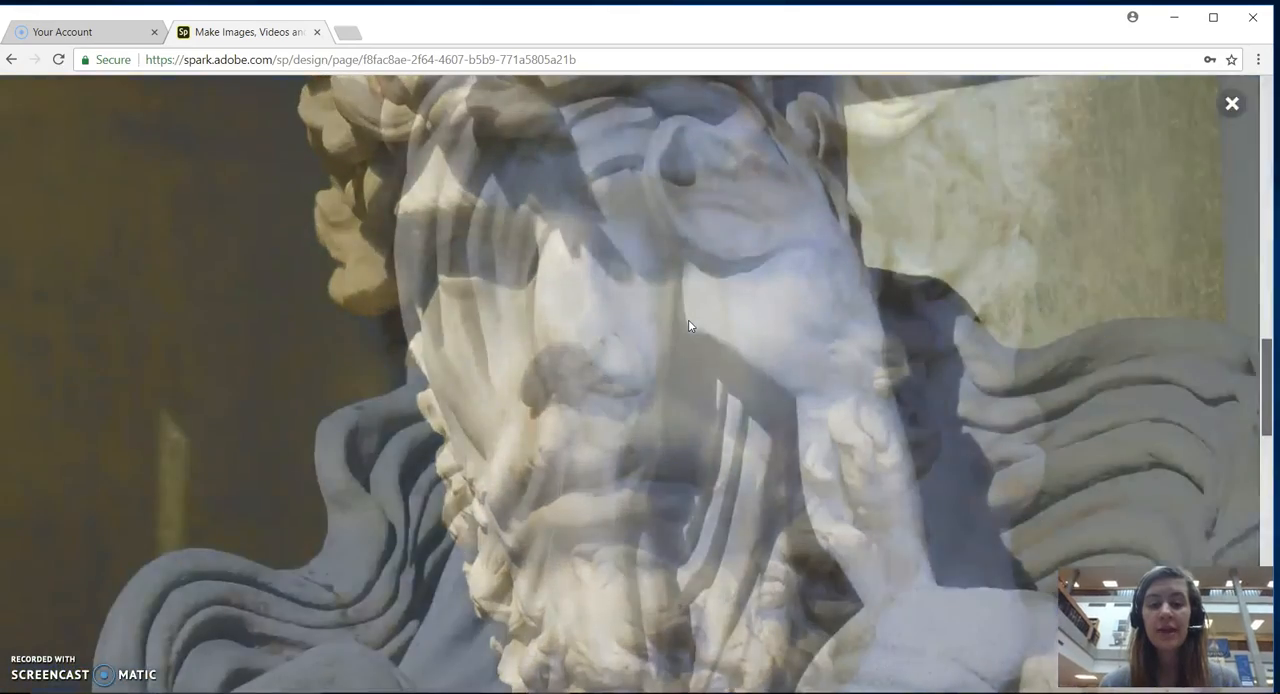
scroll(688, 323, "down", 2)
scroll(688, 323, "up", 10)
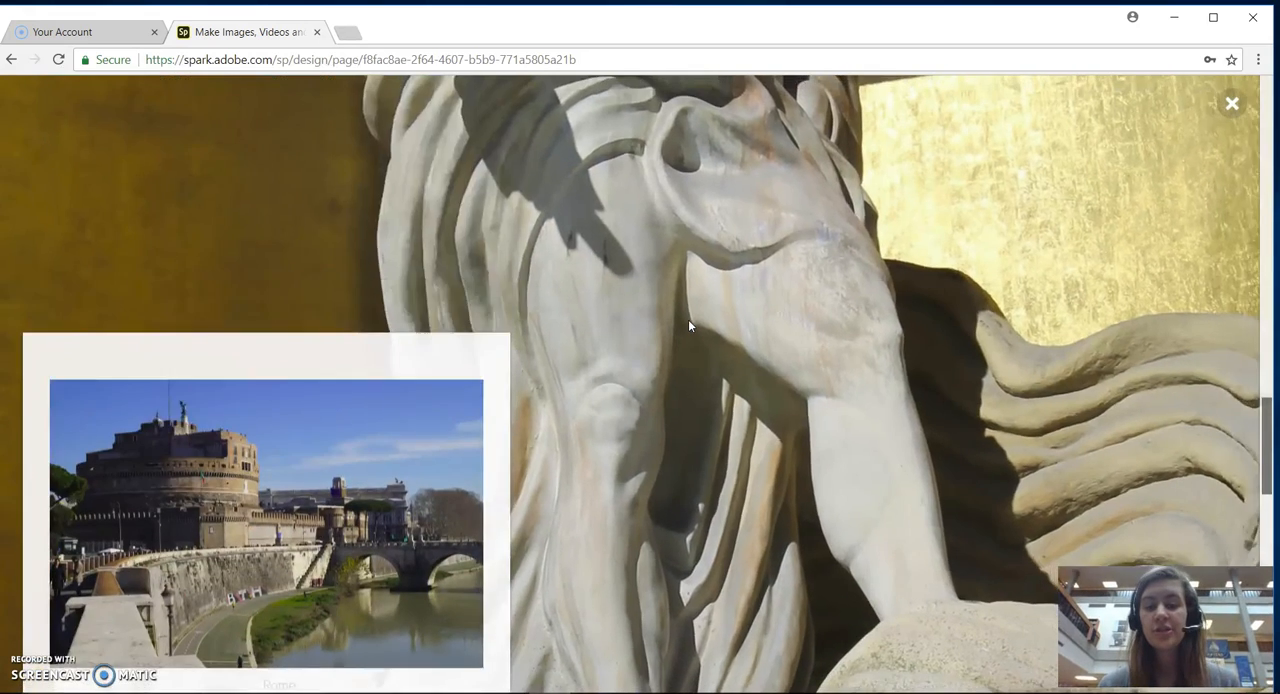
left_click(1232, 104)
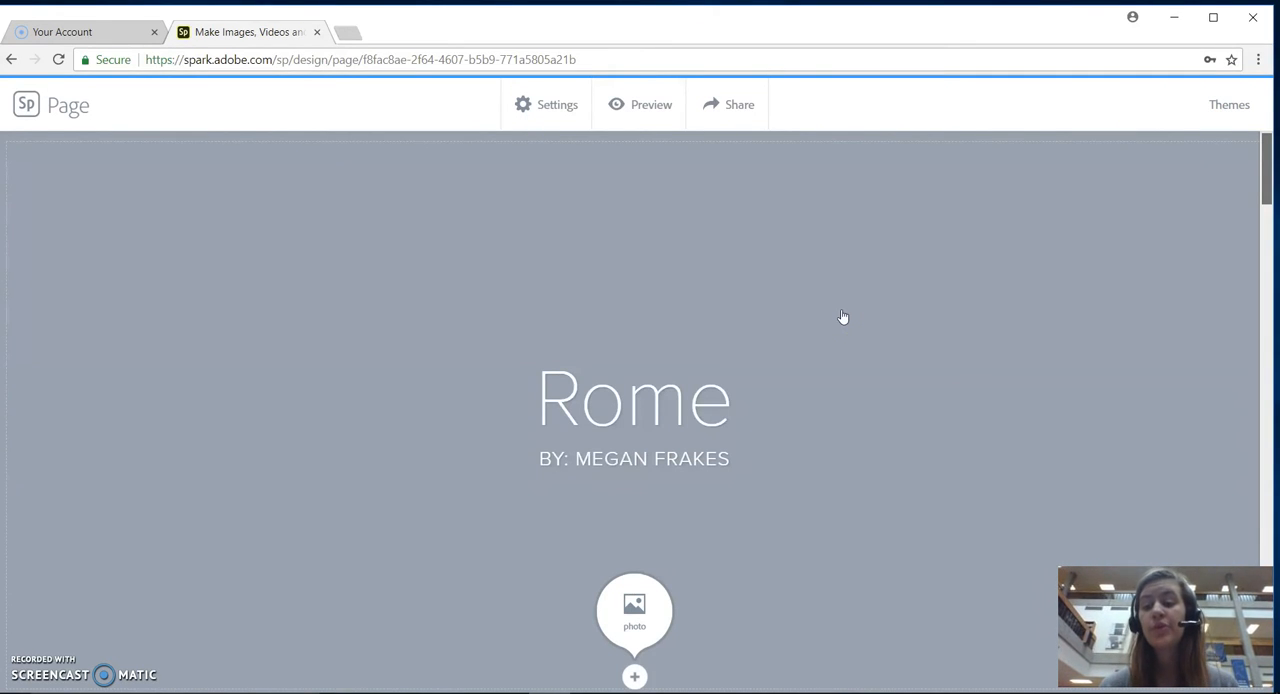
Publish the page in the category Other, checking the photo credits, and create its shareable link.
left_click(729, 108)
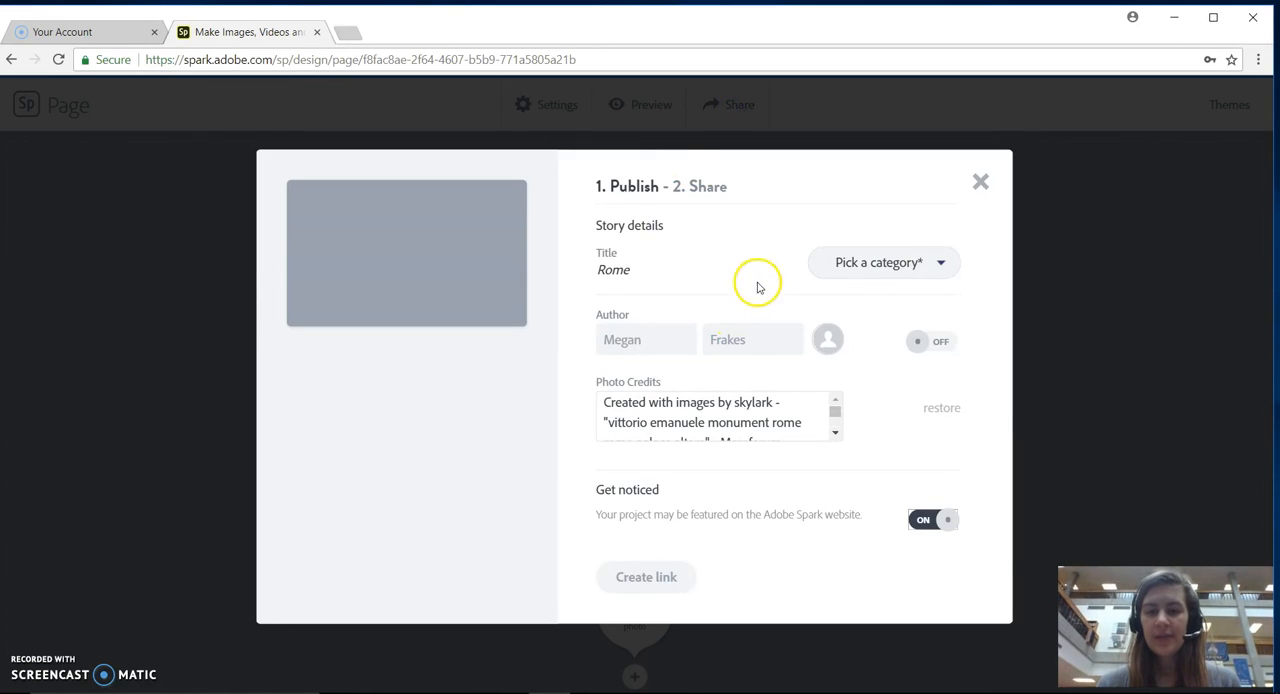
left_click(830, 263)
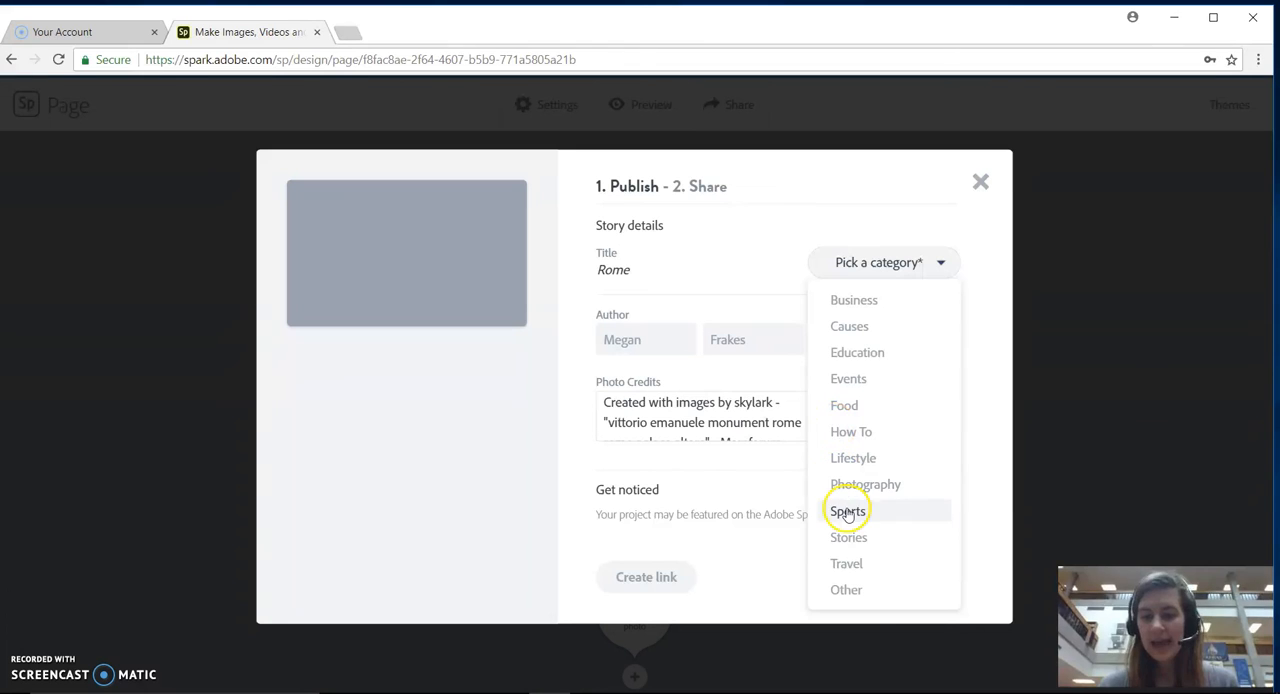
left_click(845, 590)
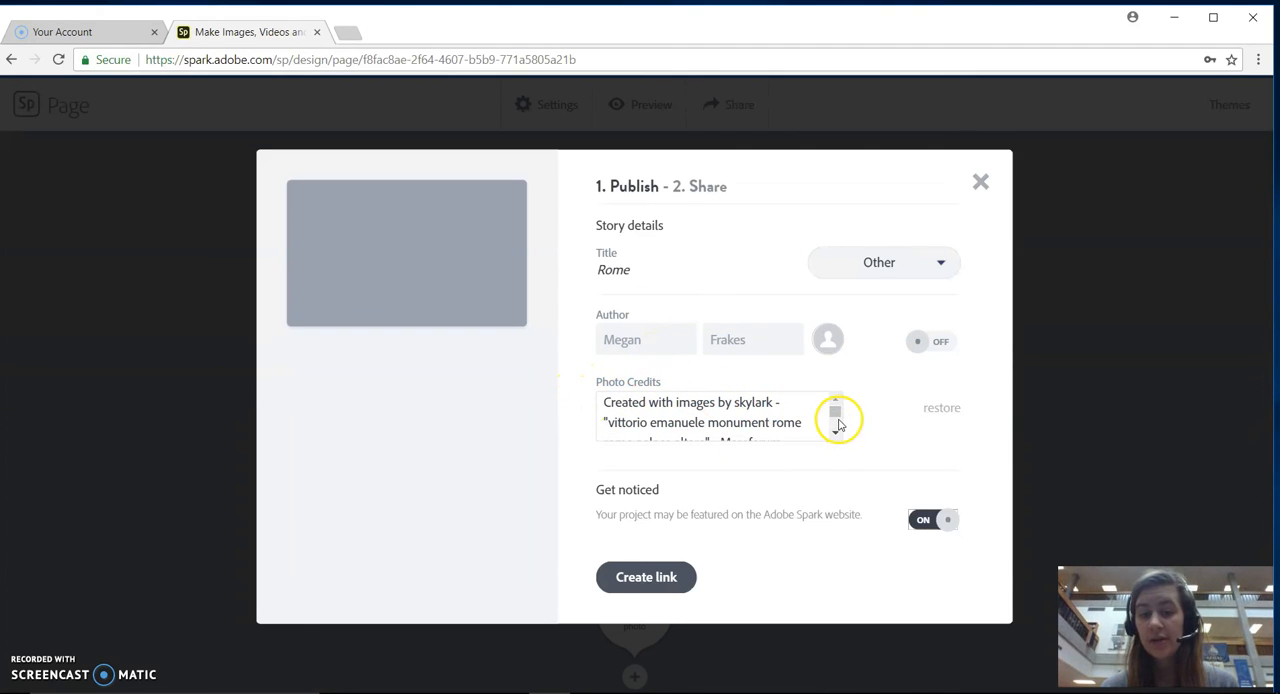
mouse_move(836, 420)
left_mouse_down()
mouse_move(836, 437)
mouse_move(837, 405)
left_mouse_up()
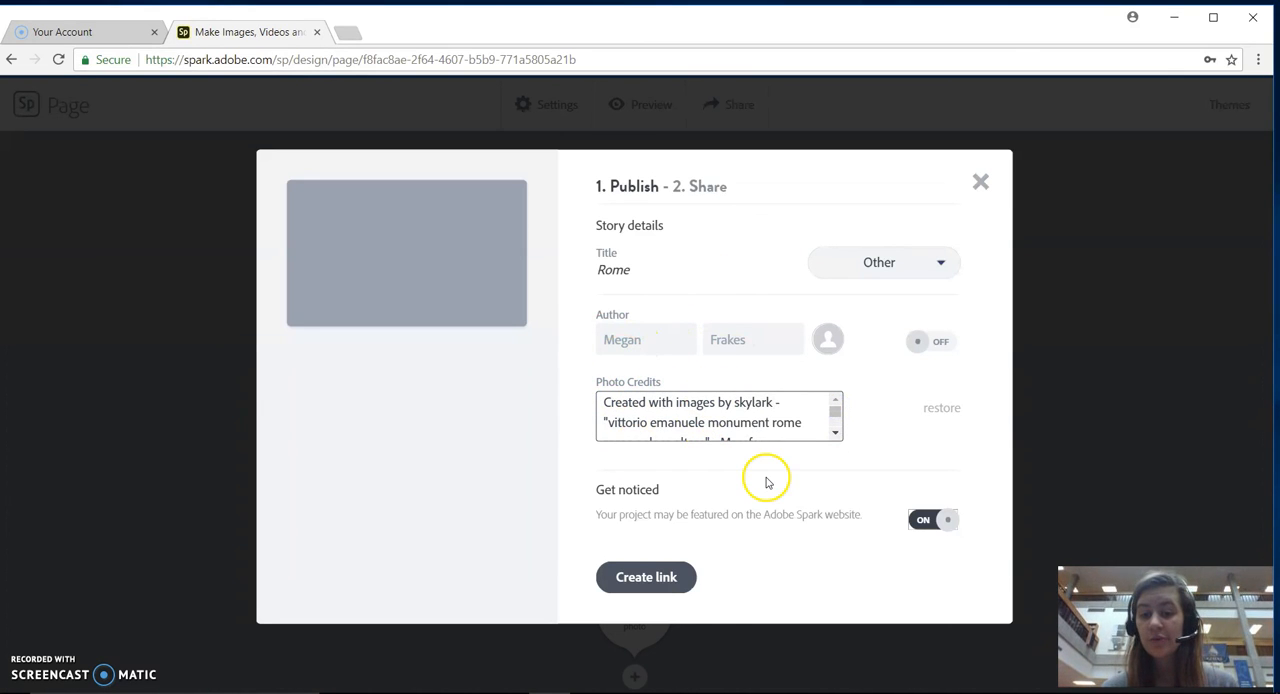
left_click(665, 580)
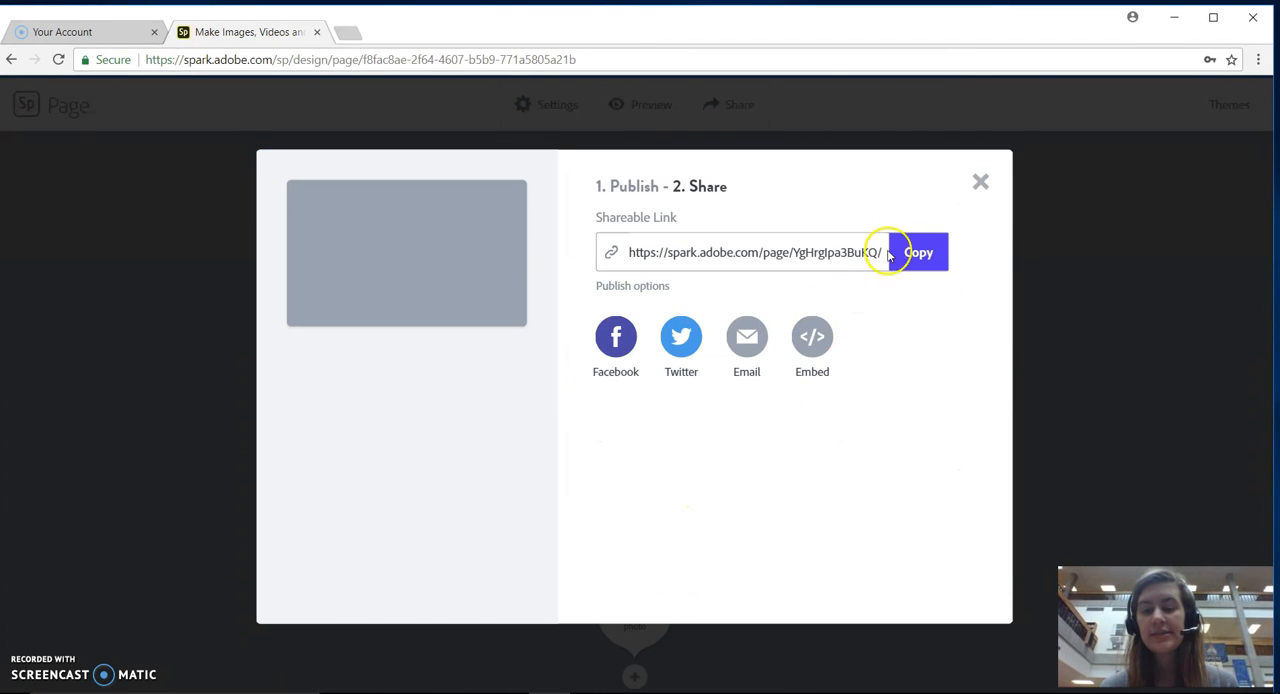
Copy the page's shareable link and close the sharing dialog.
left_click(921, 266)
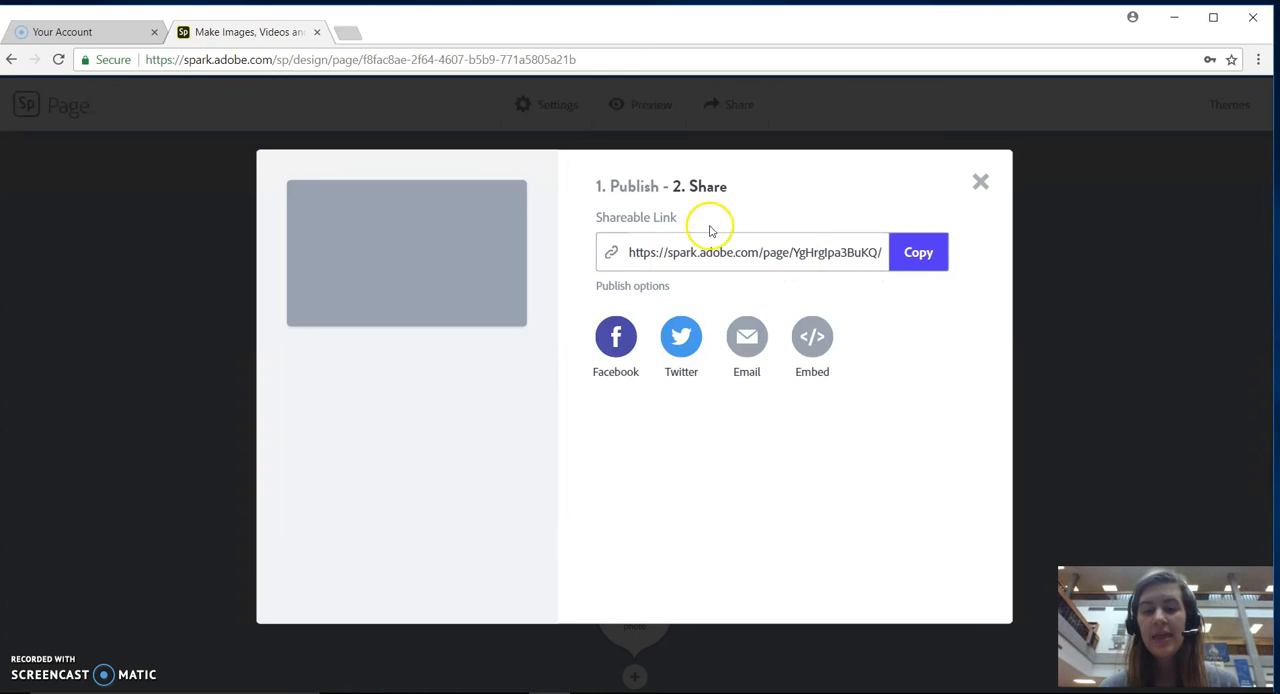
left_click(689, 343)
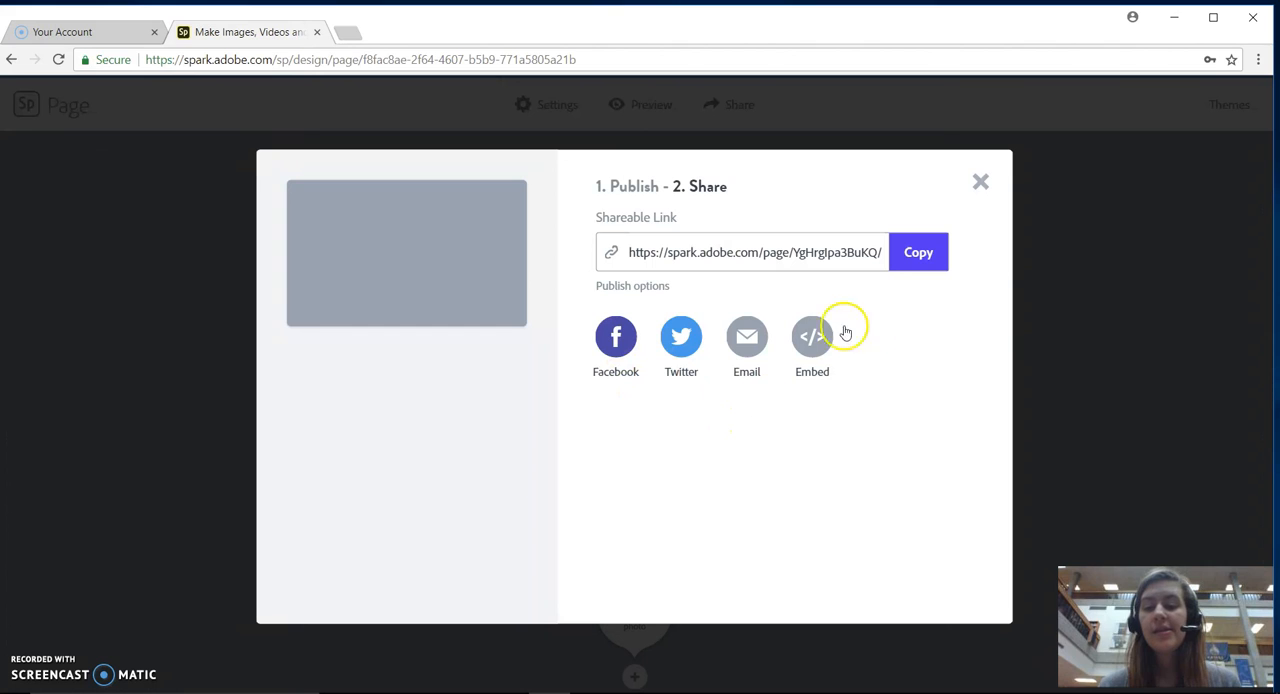
left_click(981, 187)
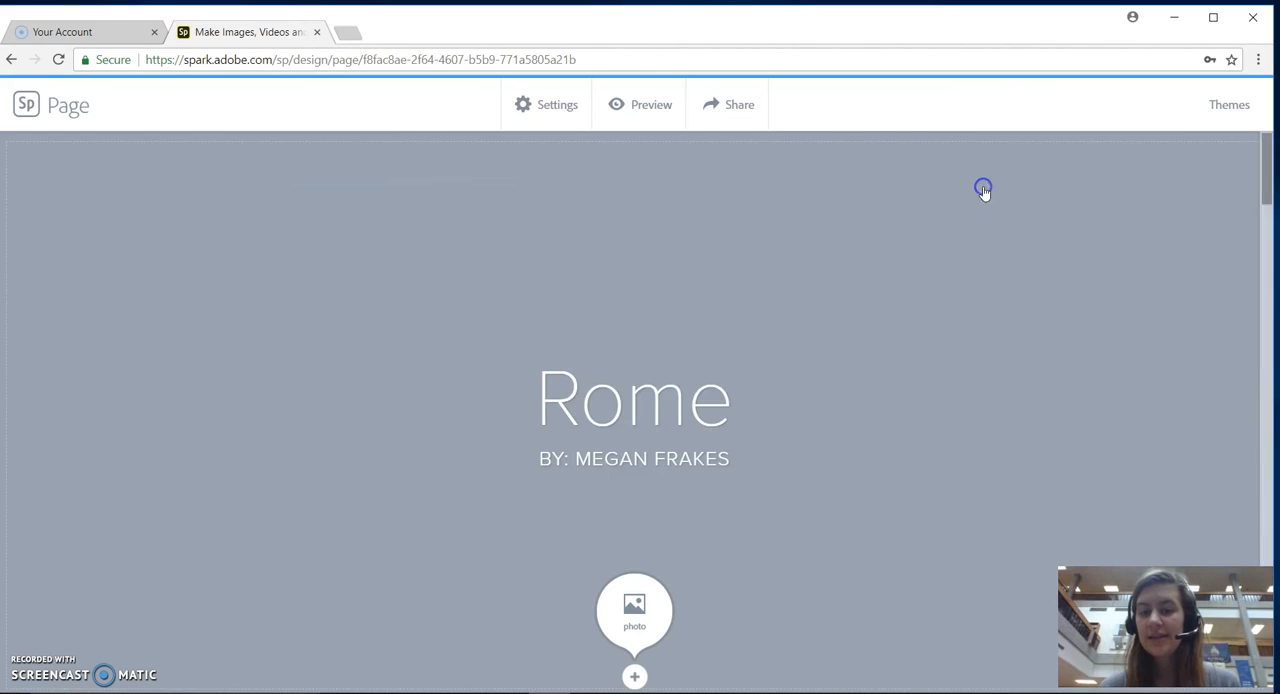